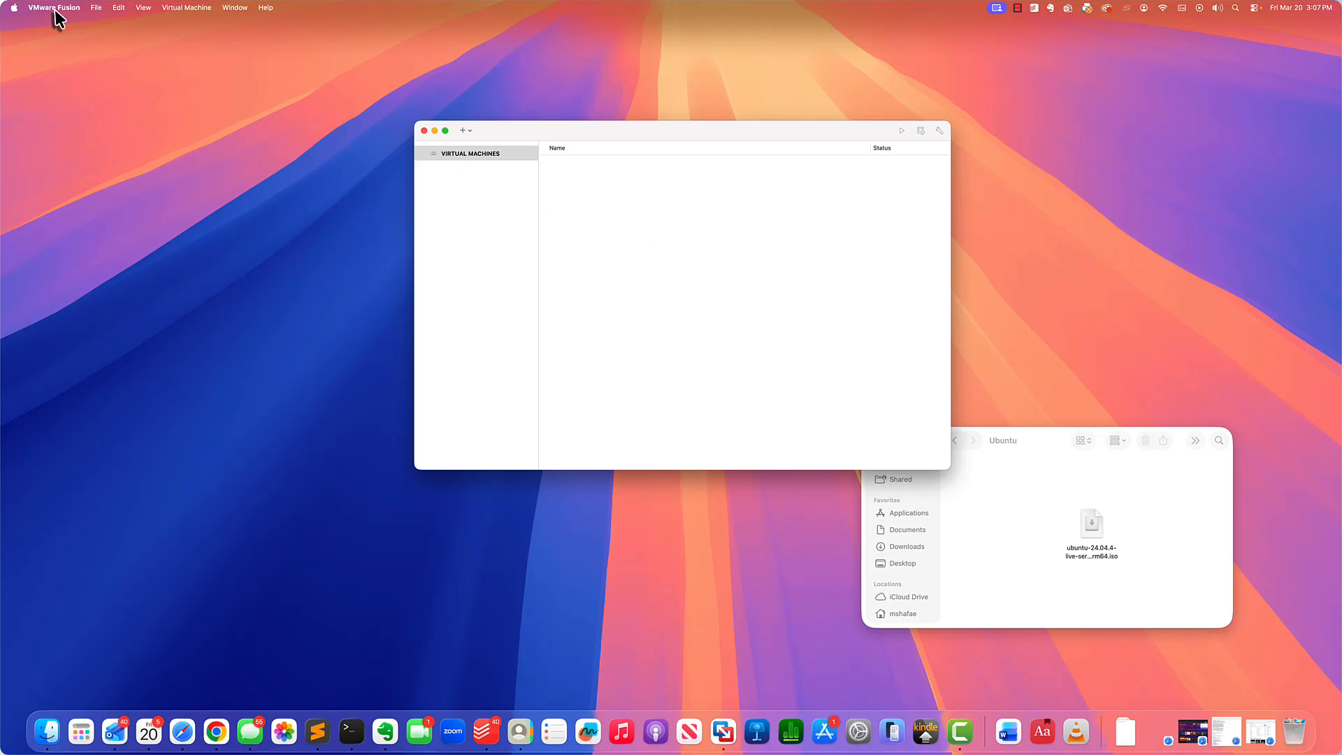
Start a new virtual machine and drop the Ubuntu ISO from Finder onto the disc-or-image install option.
click(464, 131)
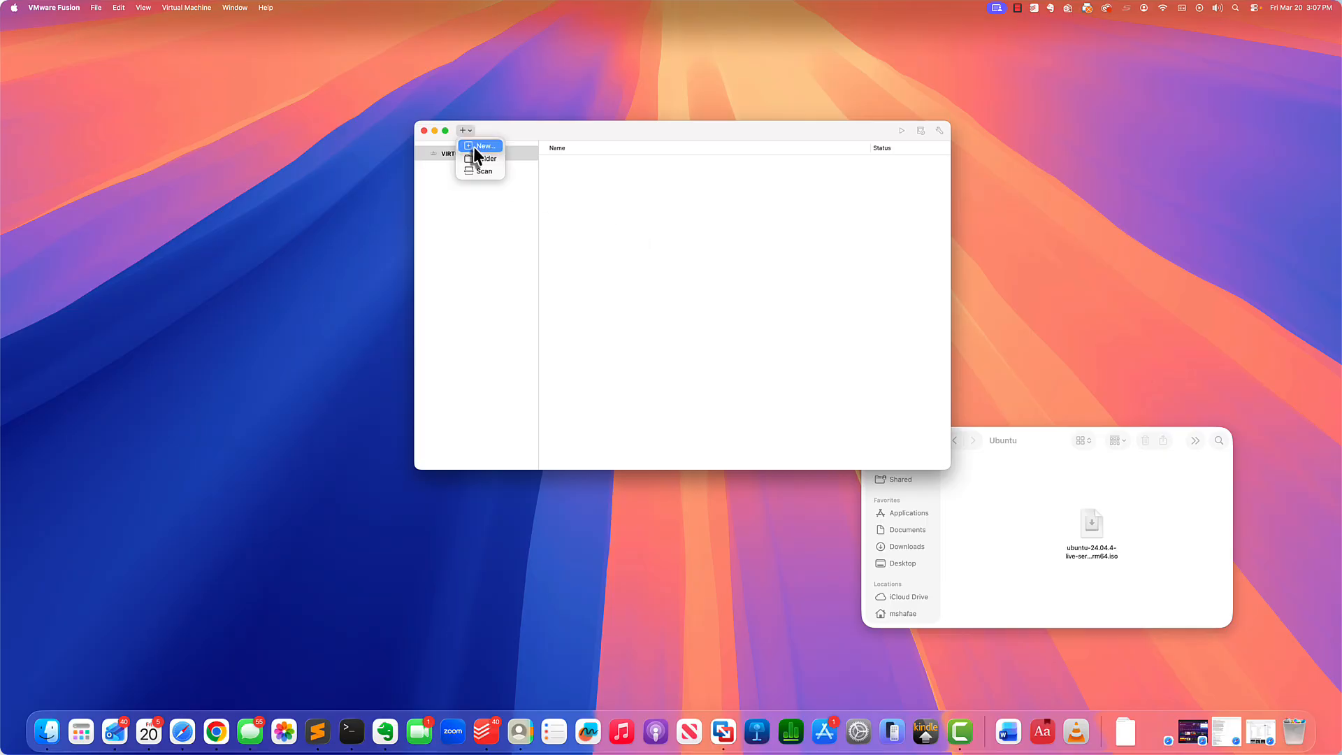
click(474, 147)
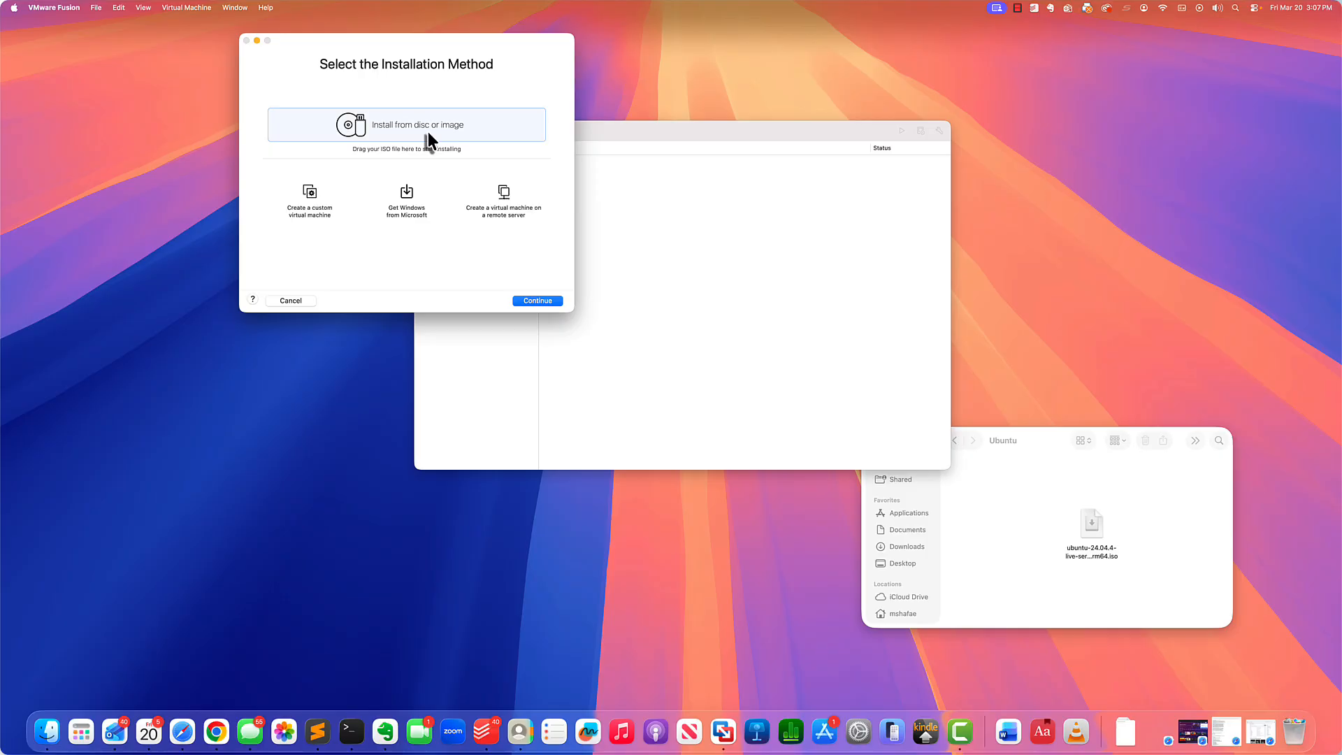
drag(1021, 440, 1047, 345)
drag(1067, 273, 1087, 174)
drag(1150, 265, 1124, 274)
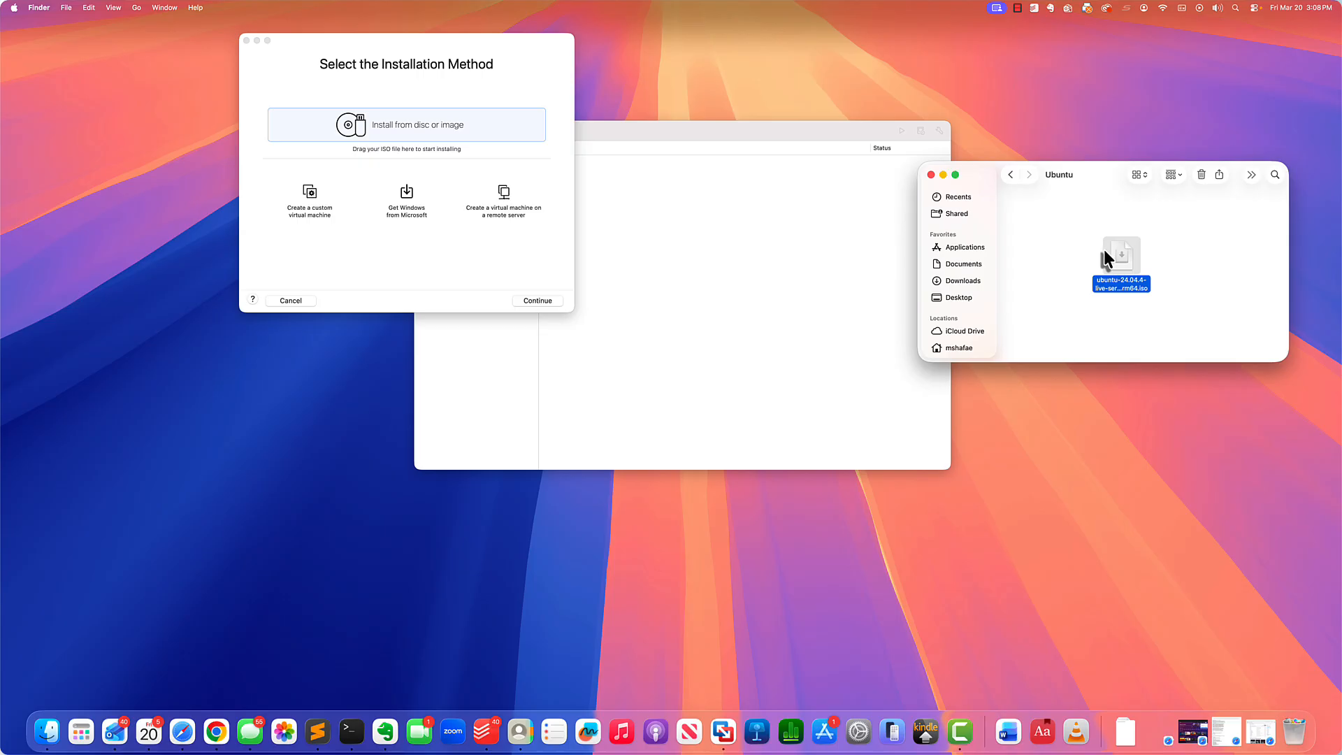
drag(1104, 252, 414, 138)
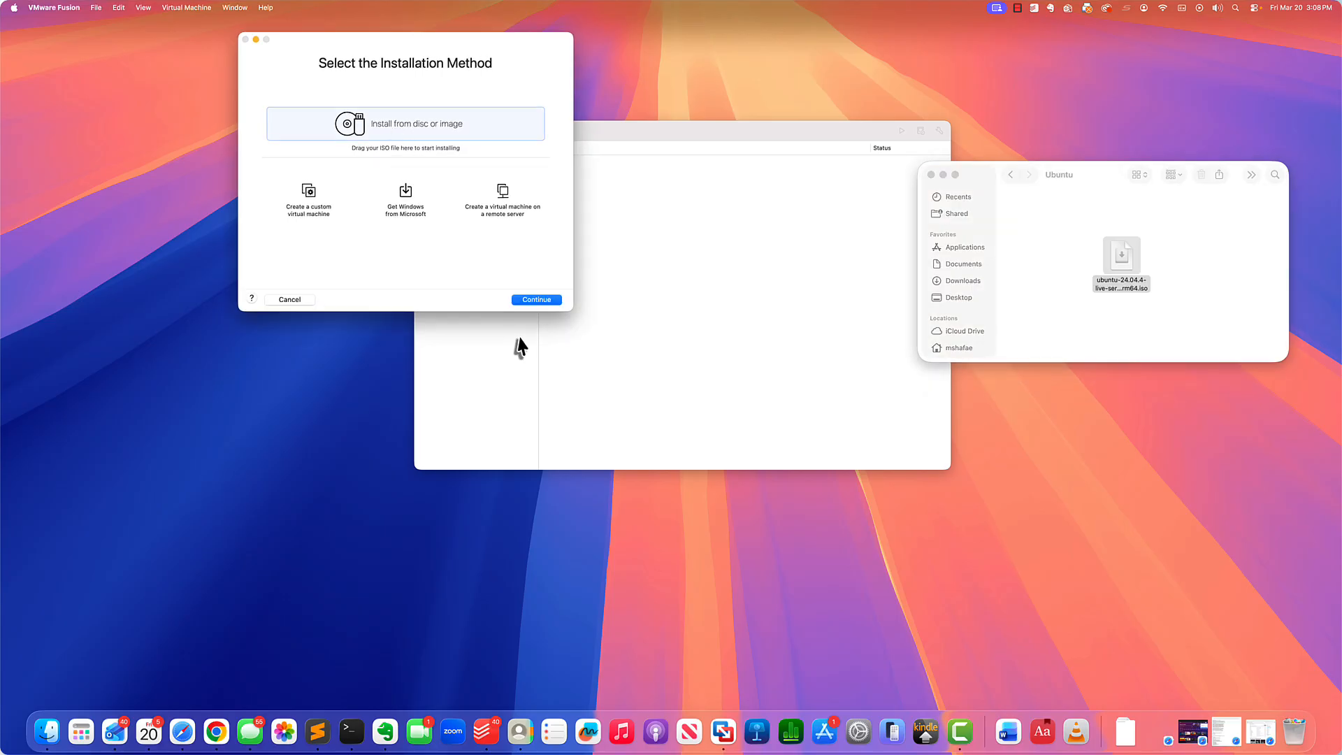
Choose ubuntu-24.04.4-live-server-arm64.iso from Documents > Ubuntu as the install disc image.
click(541, 303)
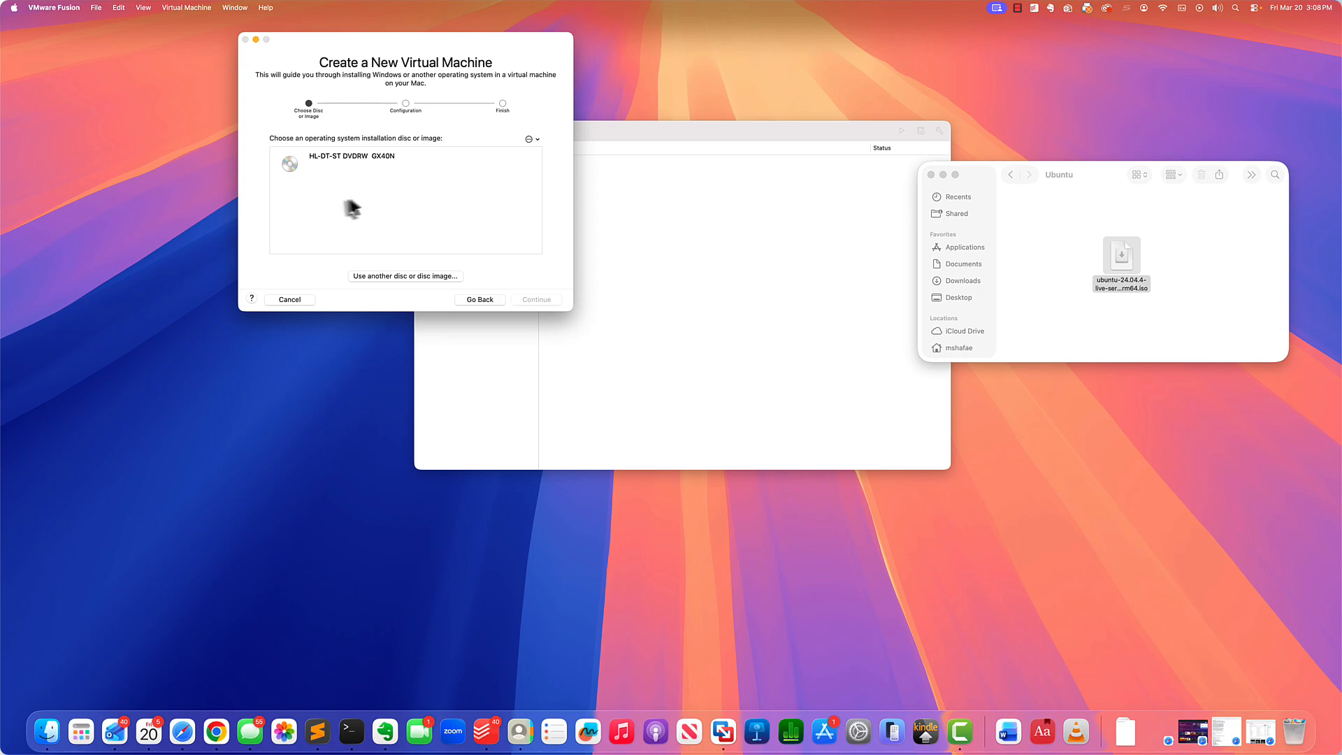
click(380, 275)
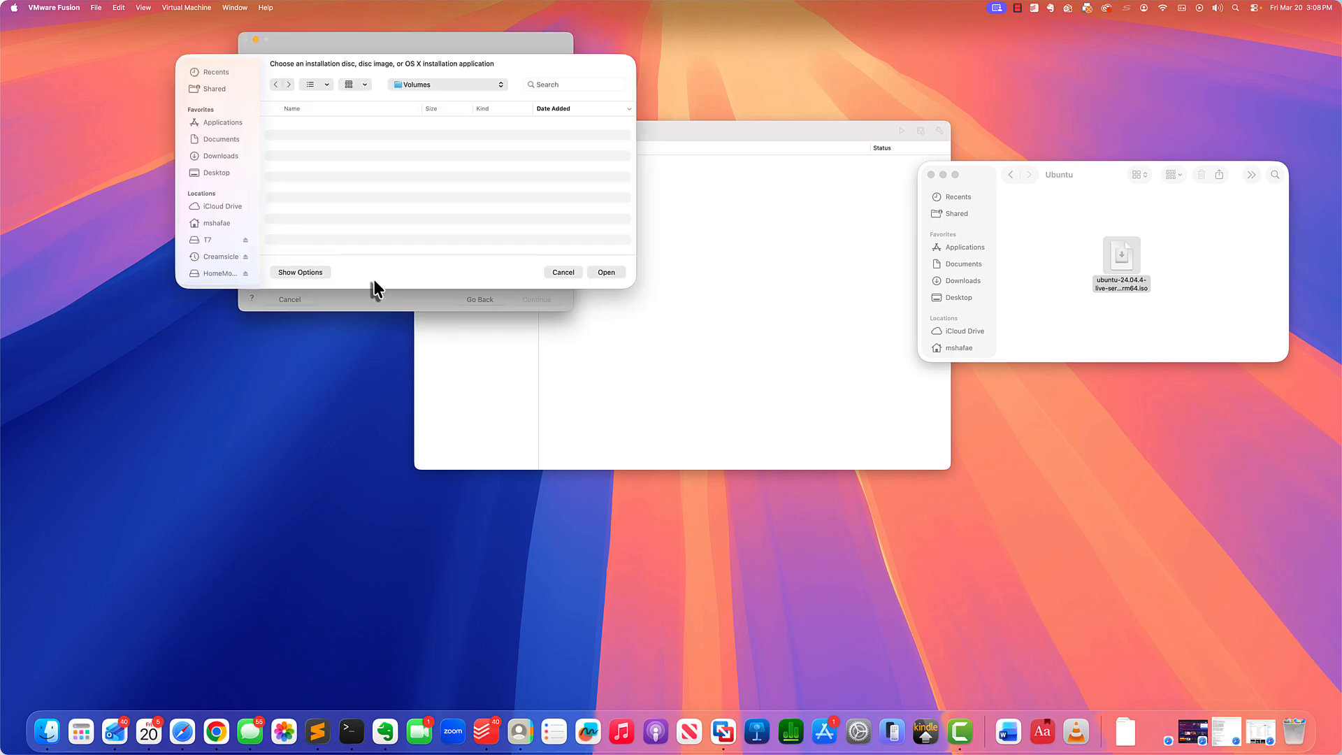
click(221, 140)
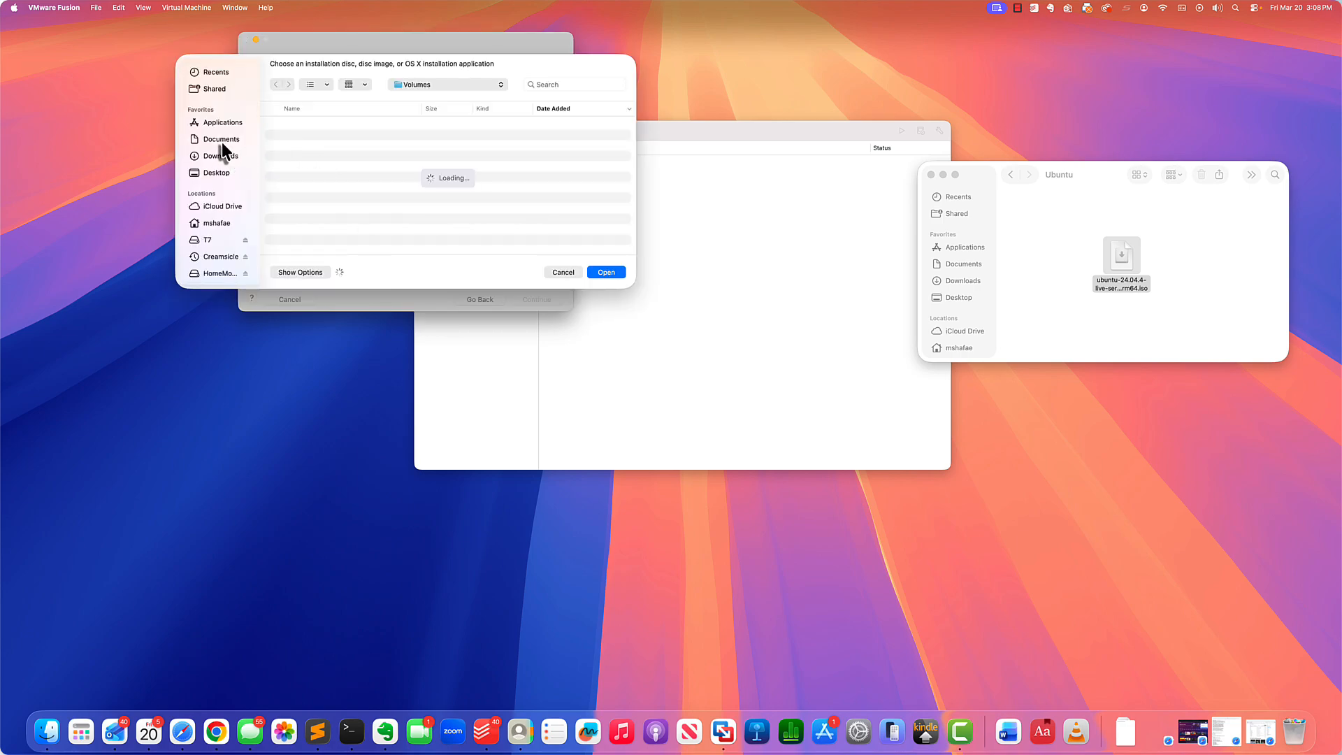
scroll(291, 180, down, 10)
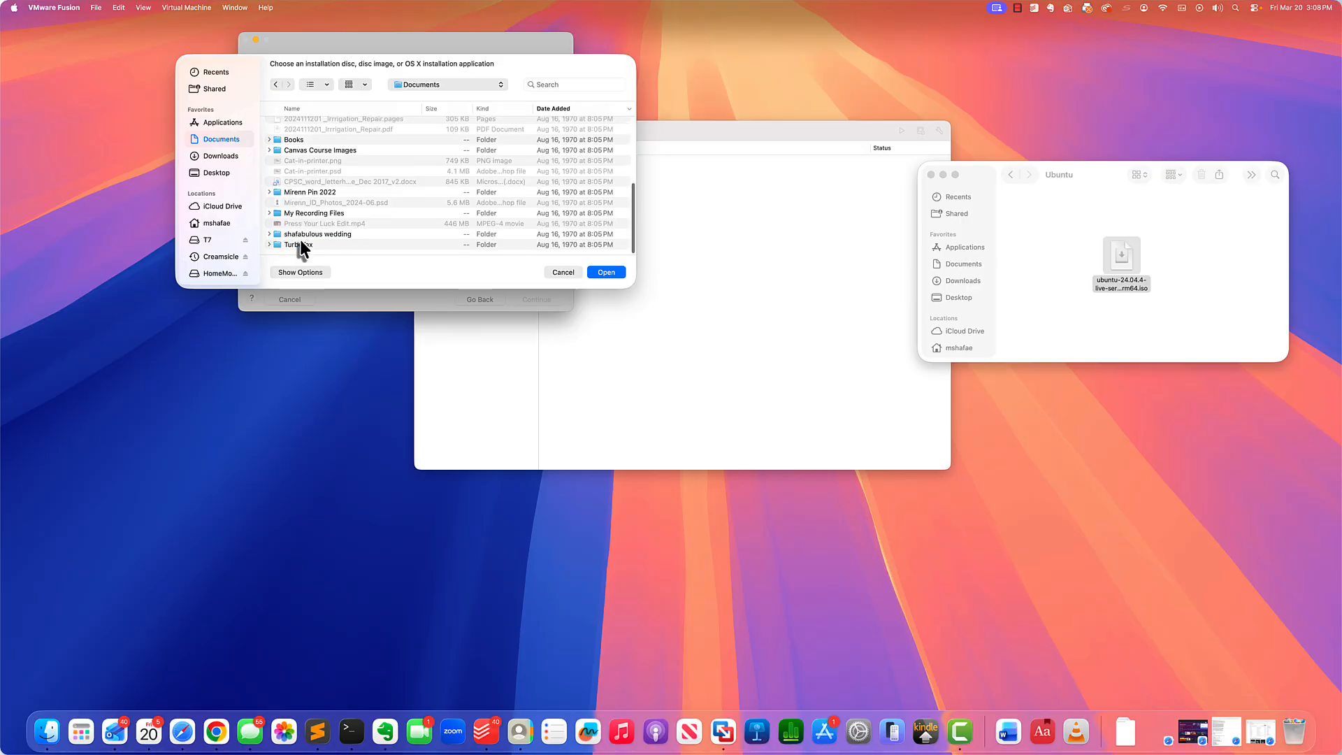
scroll(301, 240, up, 10)
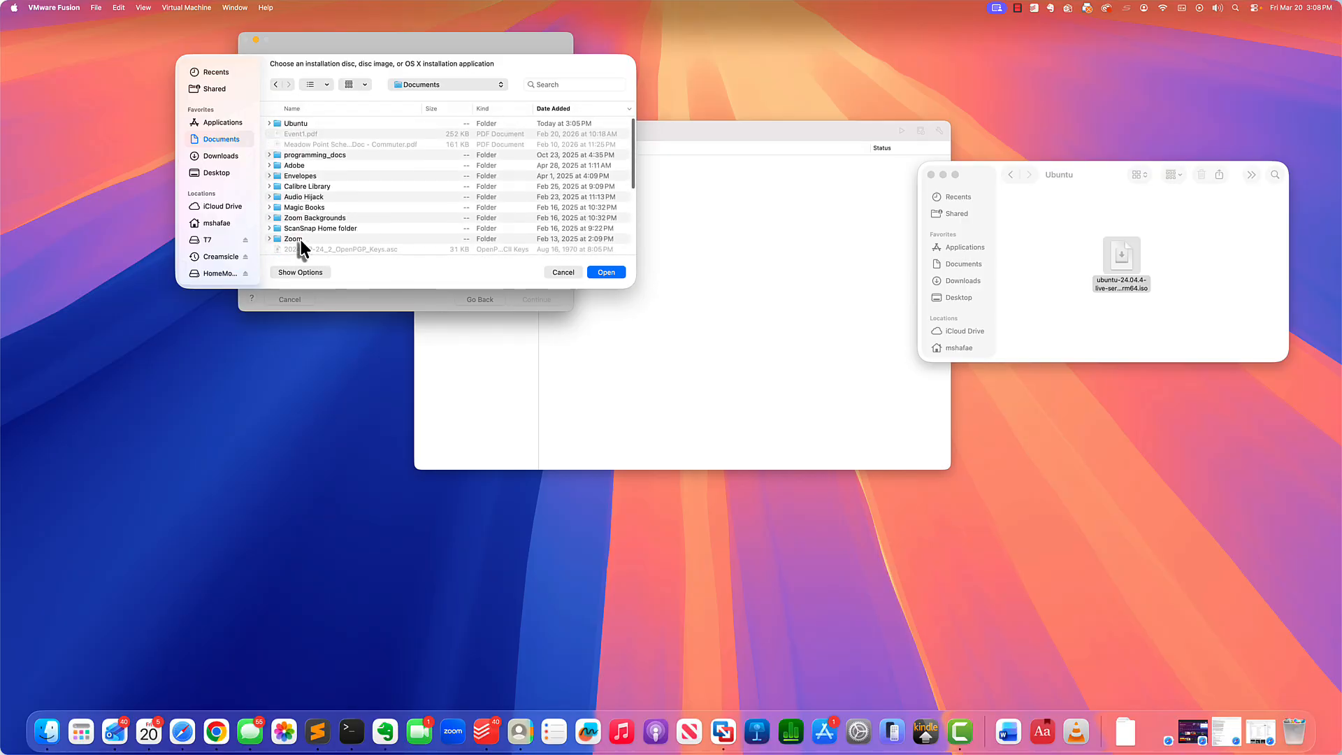
double_click(296, 123)
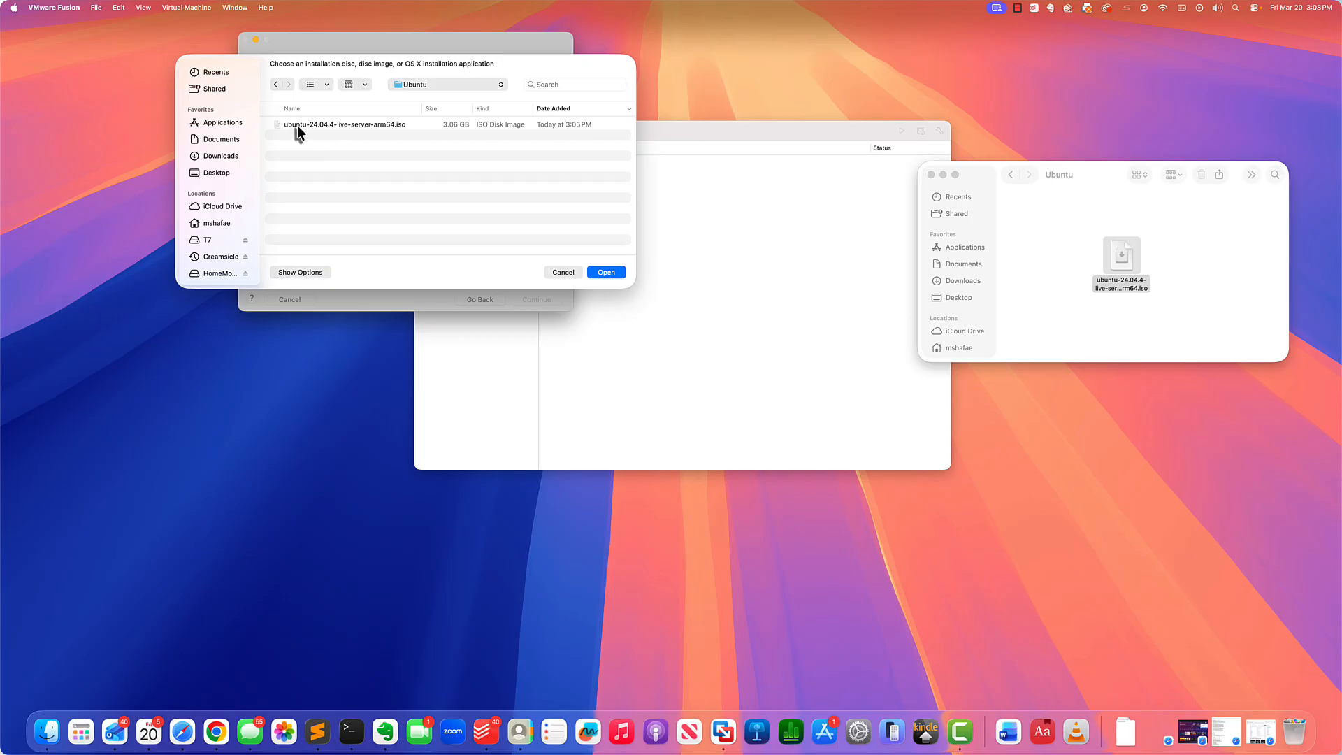
click(297, 126)
click(698, 271)
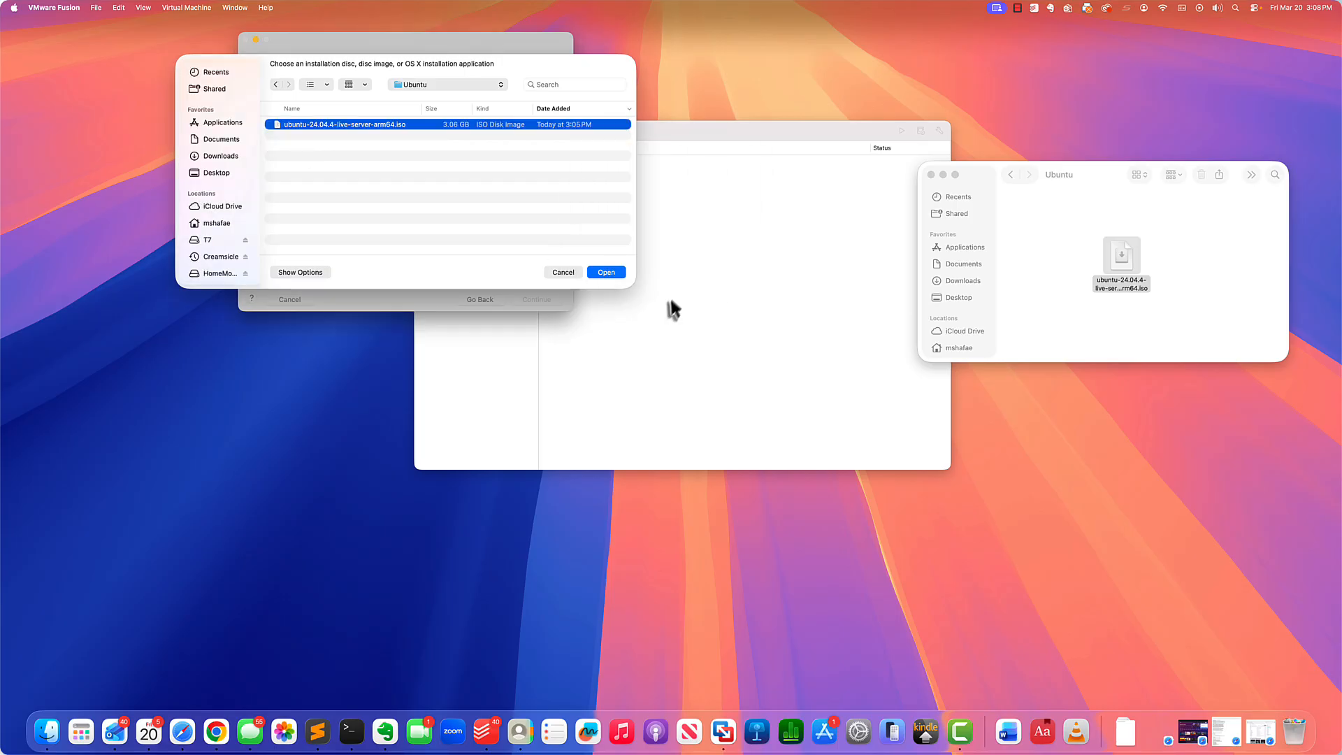
click(615, 272)
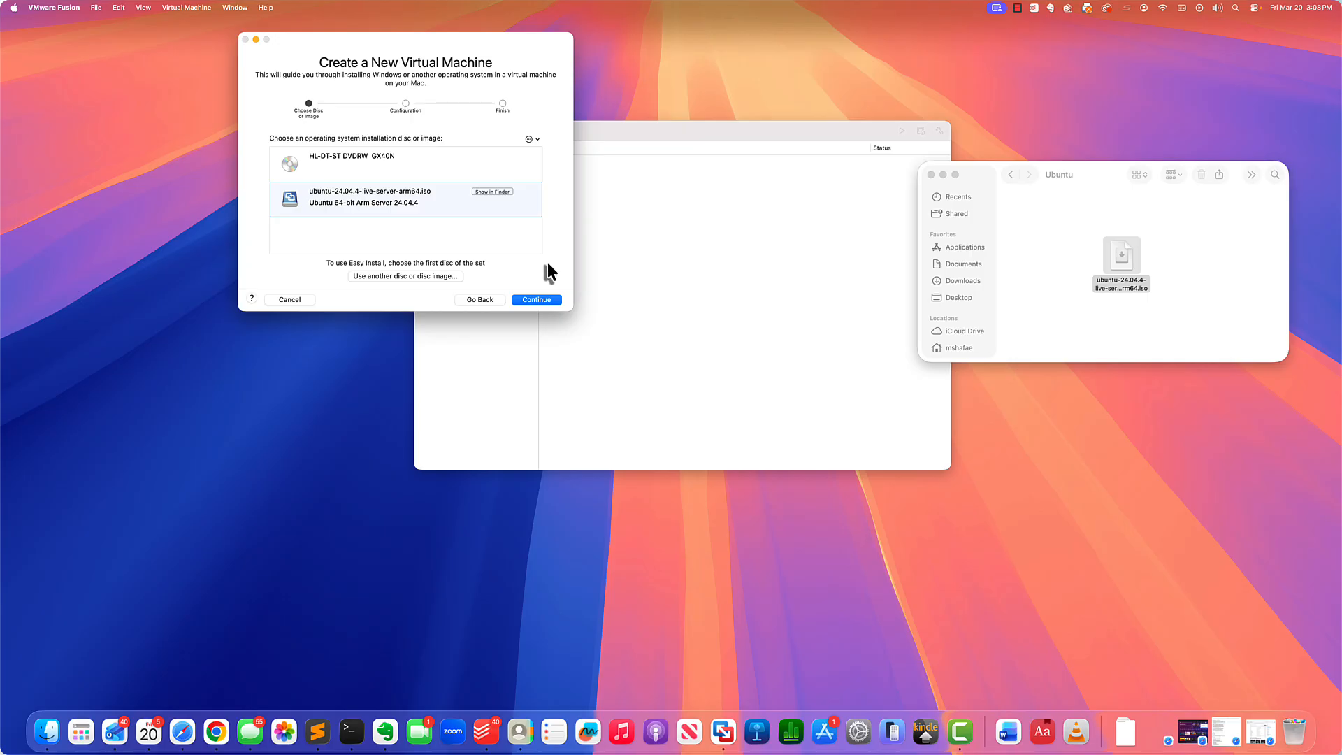
Finish the wizard with default settings and save the VM as Ubuntu 64-bit Arm Server 24.04.4.
click(534, 300)
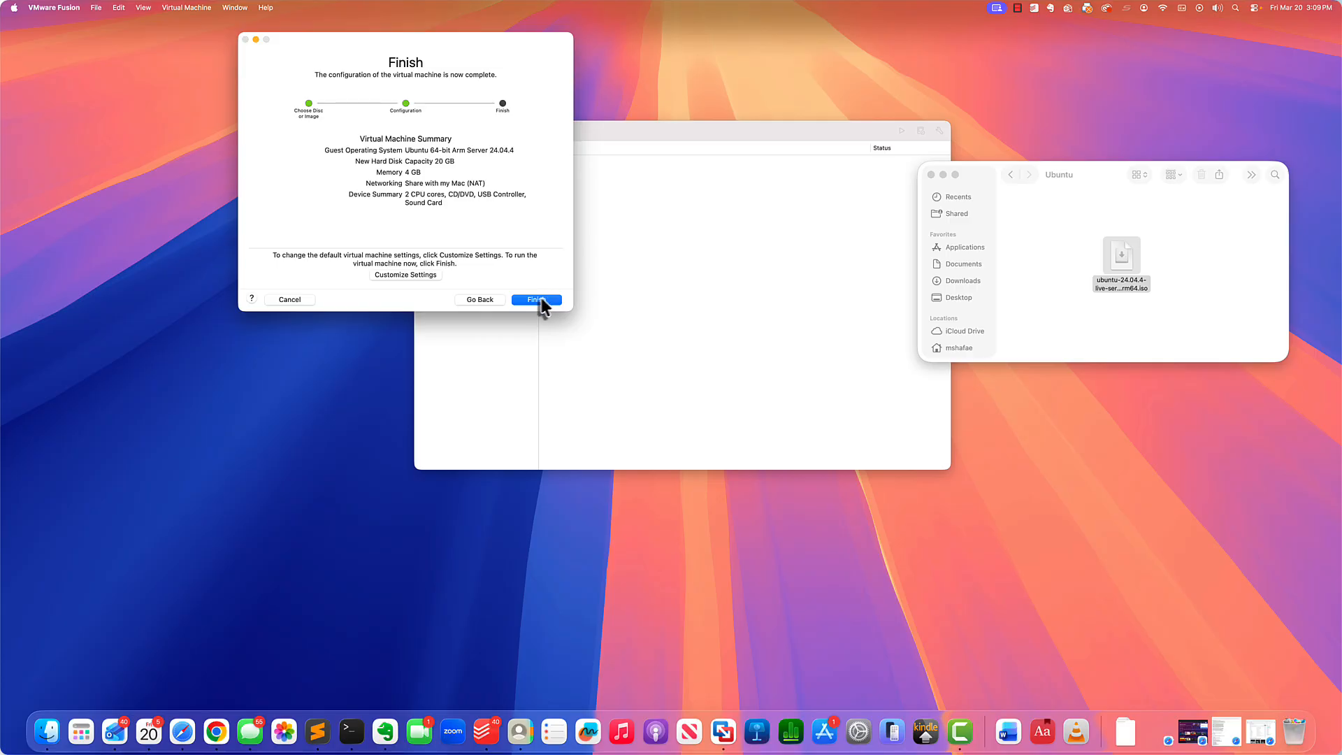
click(537, 300)
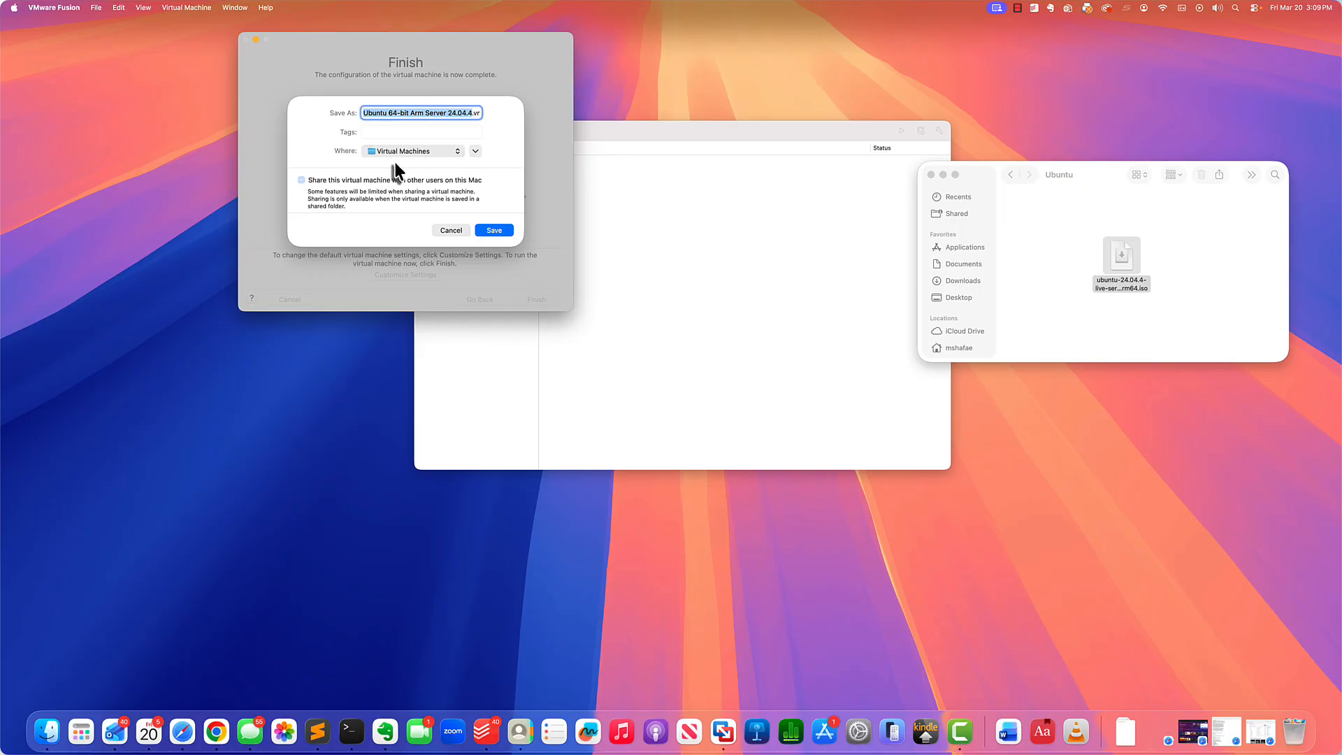
click(493, 231)
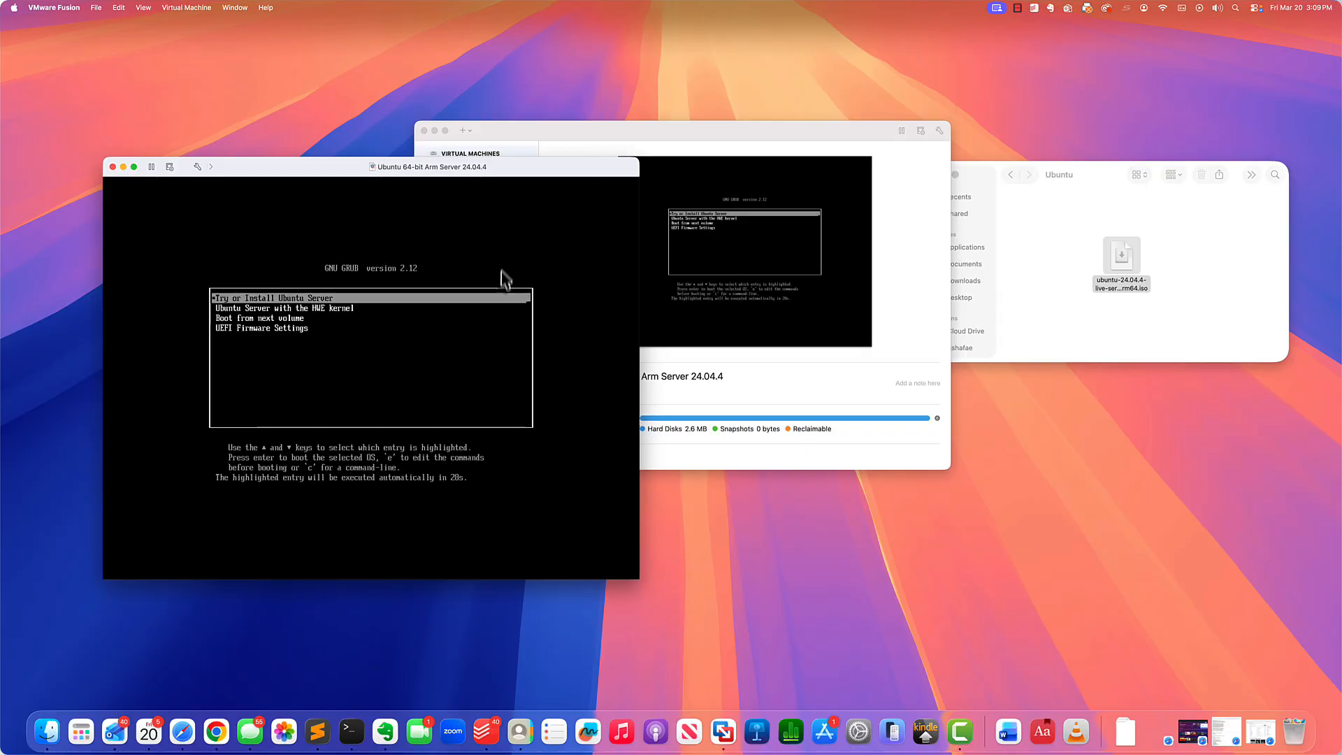
Boot 'Try or Install Ubuntu Server' and choose English as the installer language.
click(503, 275)
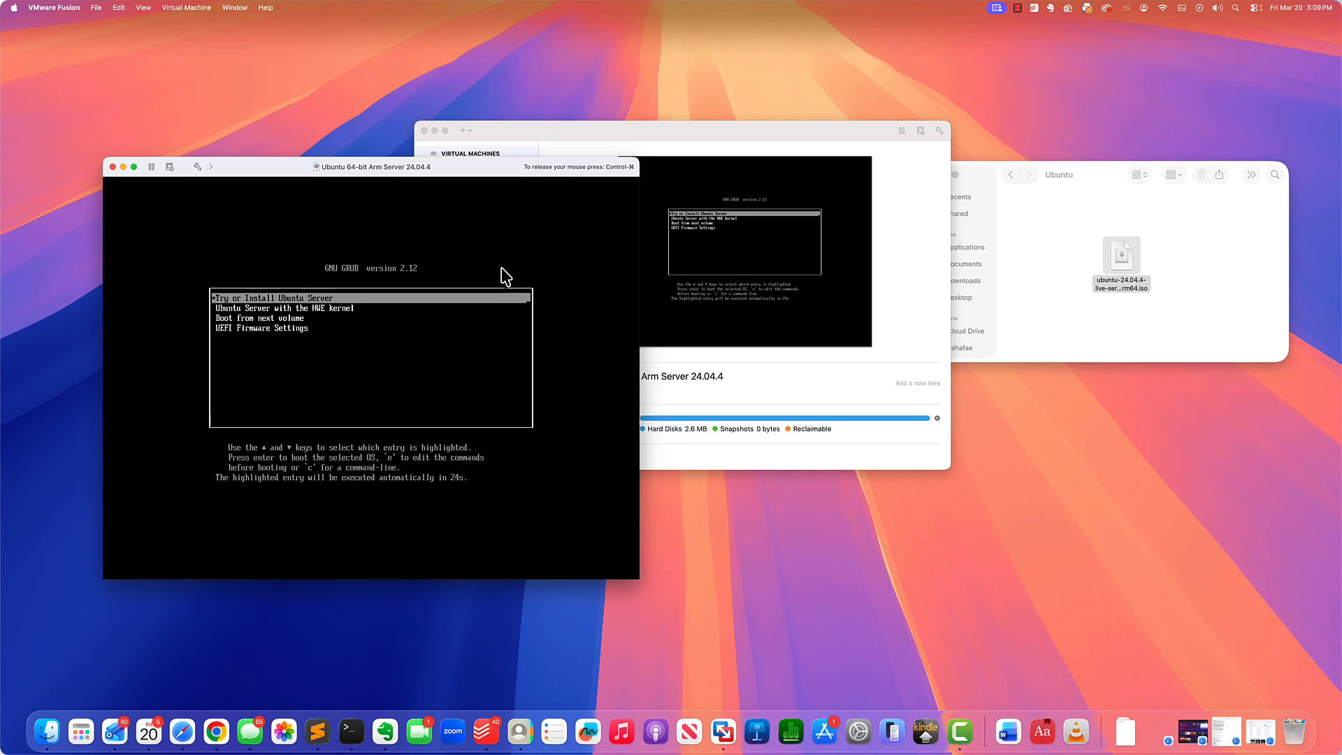
key(Return)
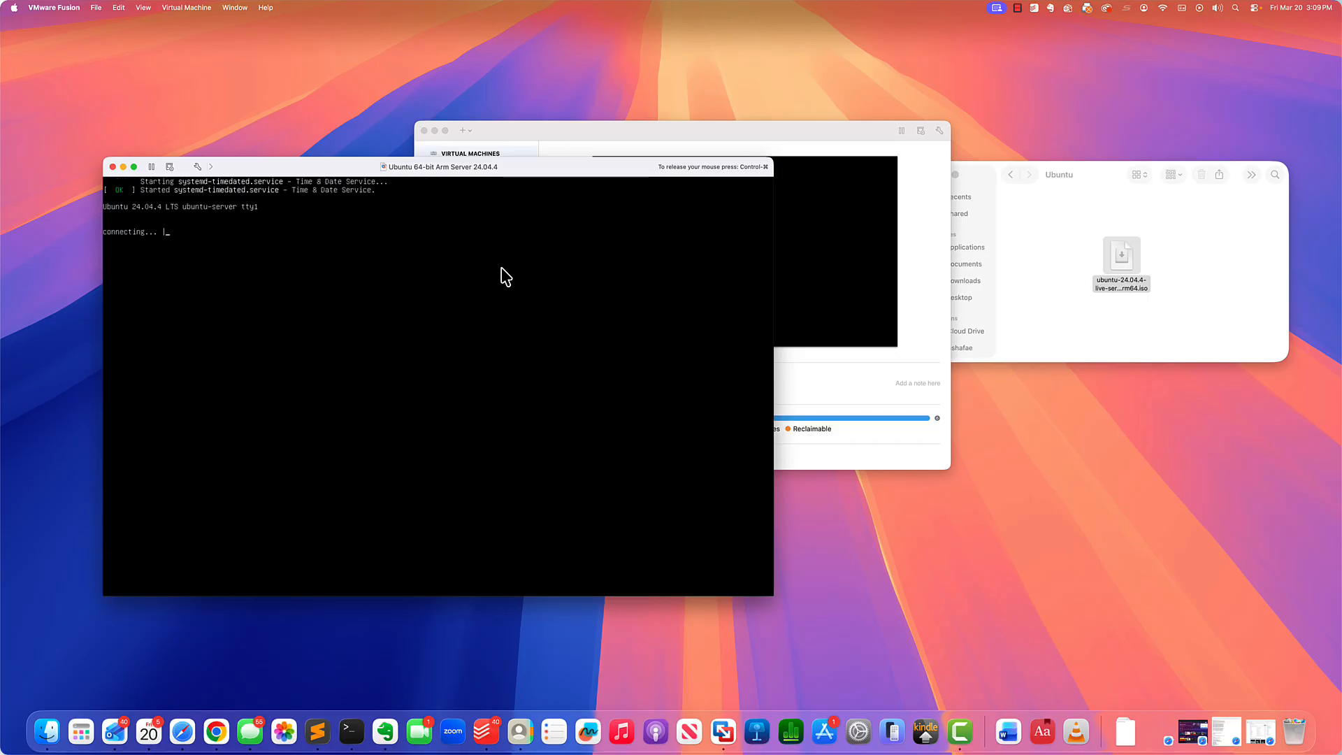
key(Return)
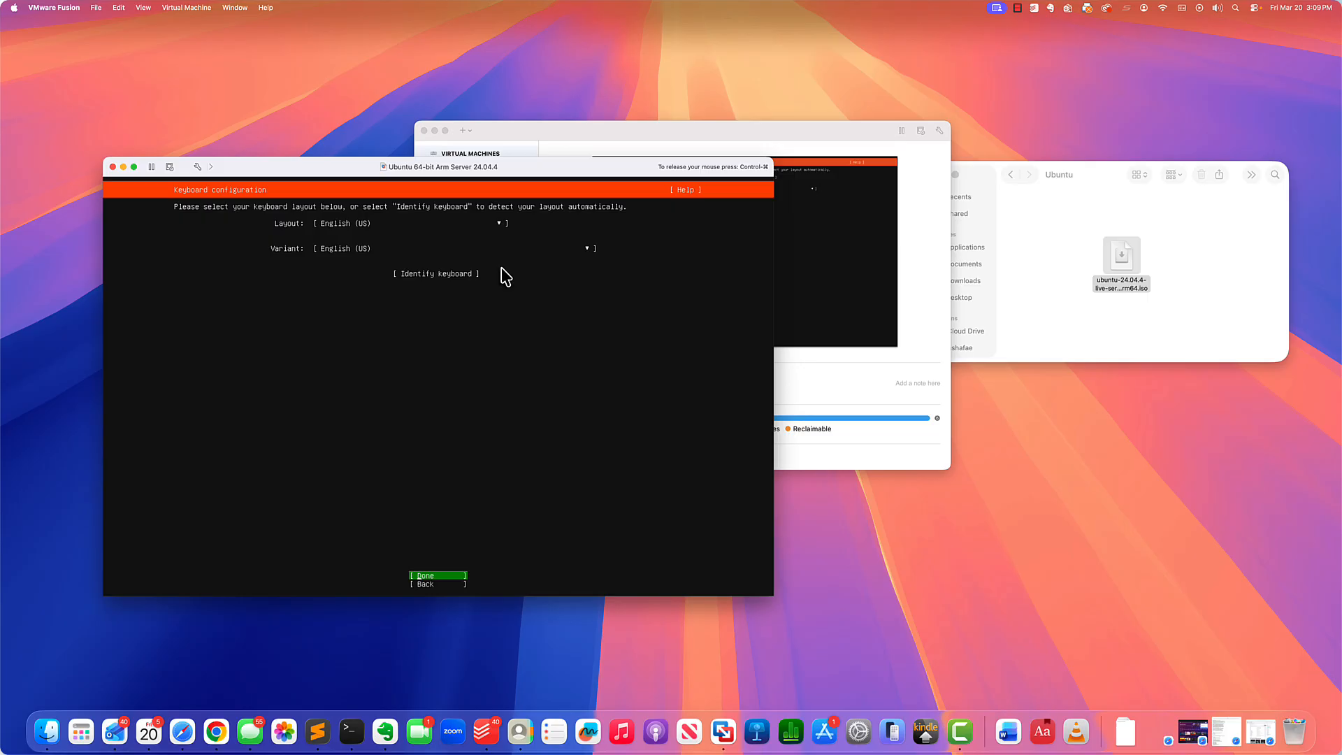
Accept the English (US) keyboard, standard Ubuntu Server install type and DHCP network settings.
key(Return)
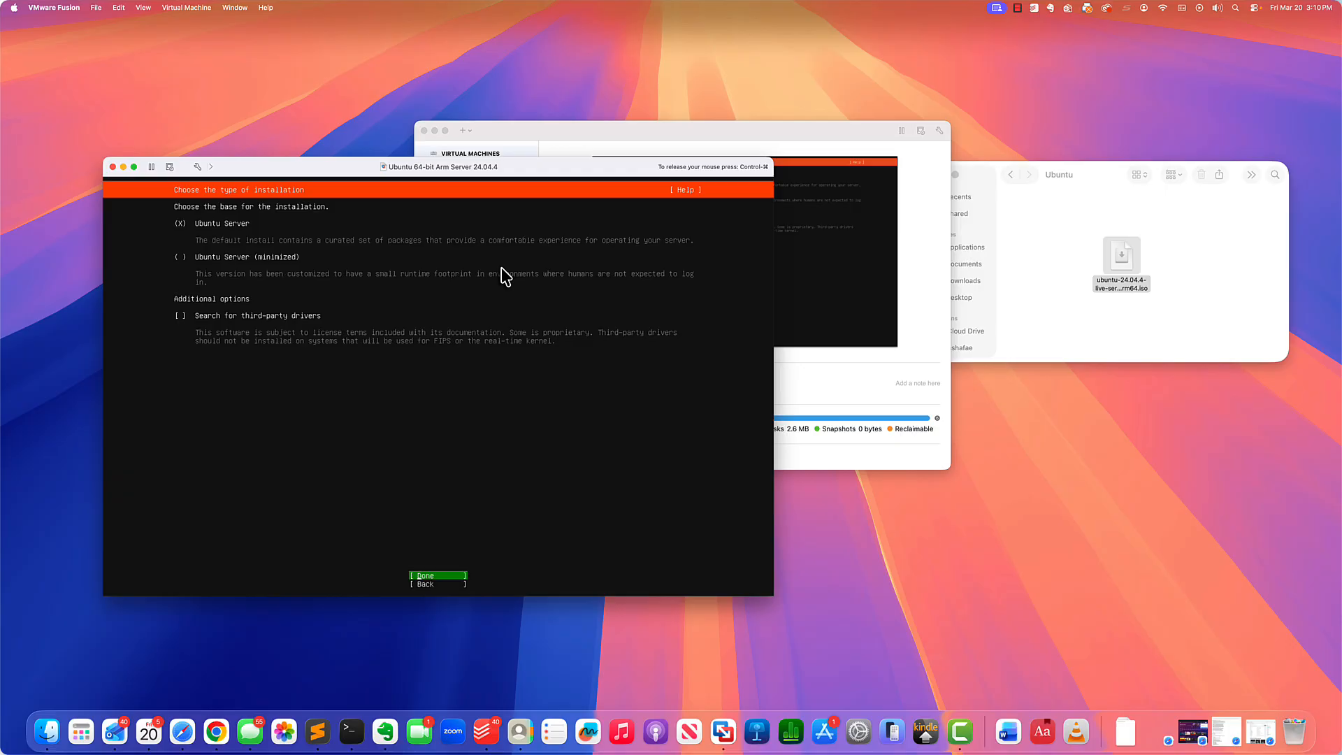
key(Return)
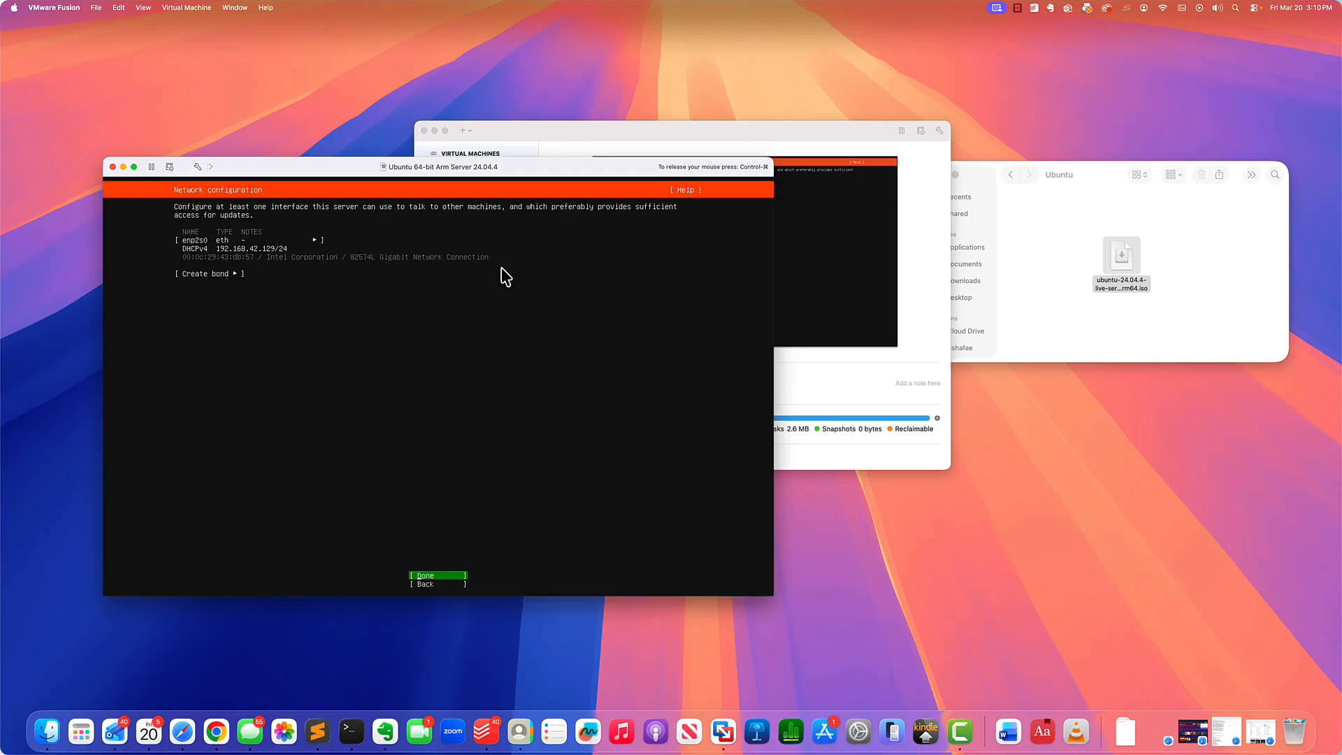
key(Return)
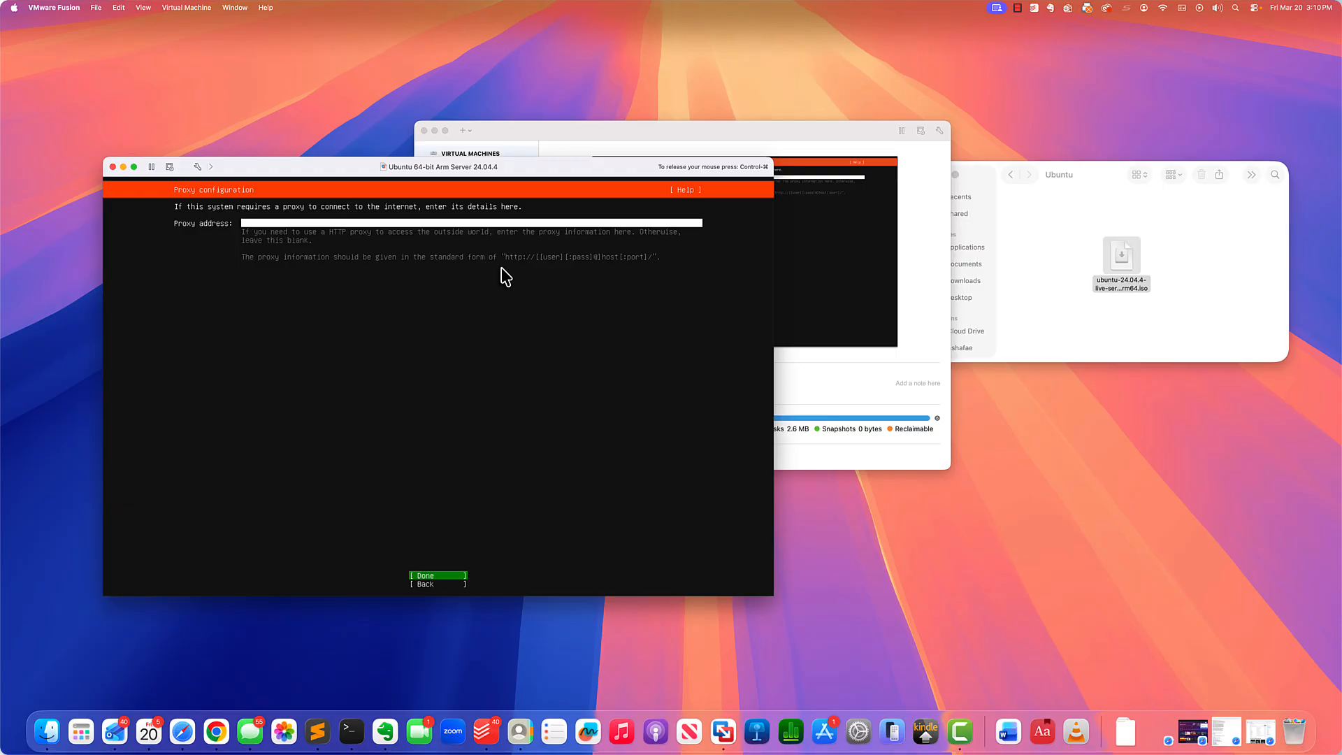
Skip the proxy setting and keep the default Ubuntu archive mirror.
key(Return)
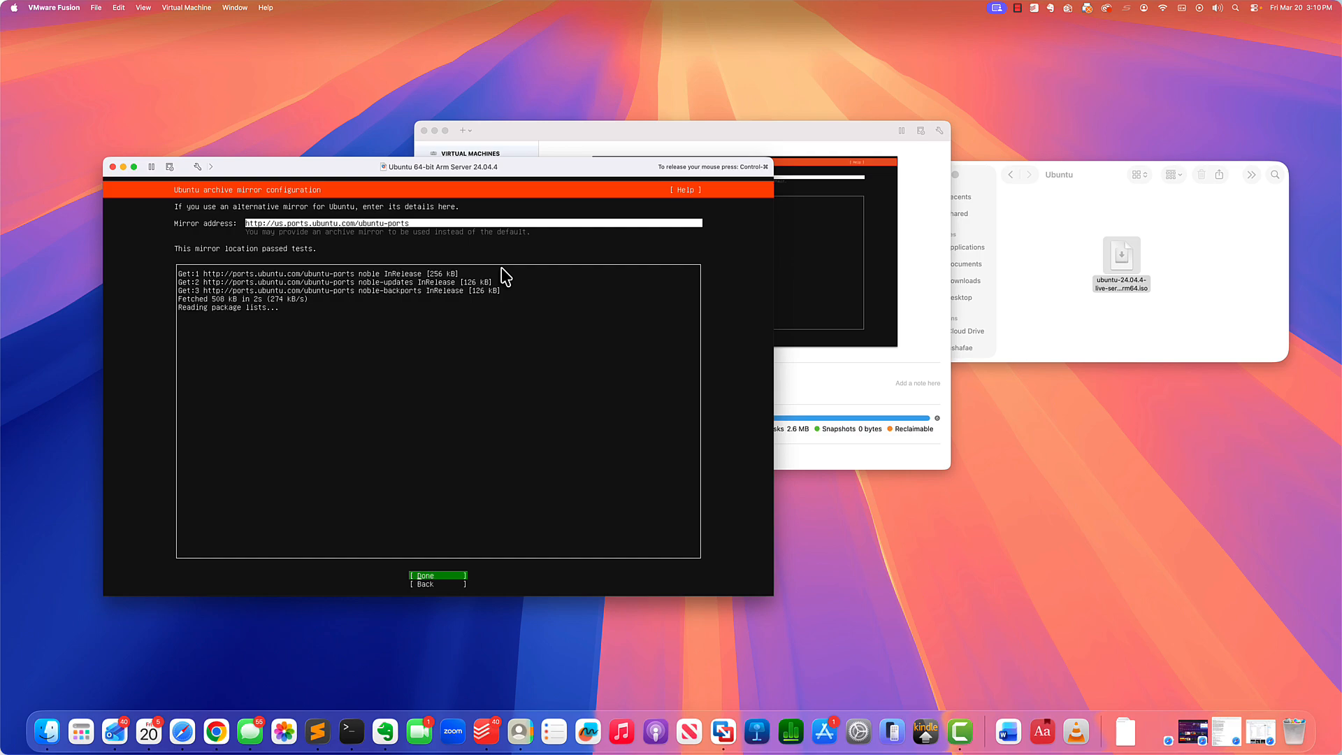
key(Return)
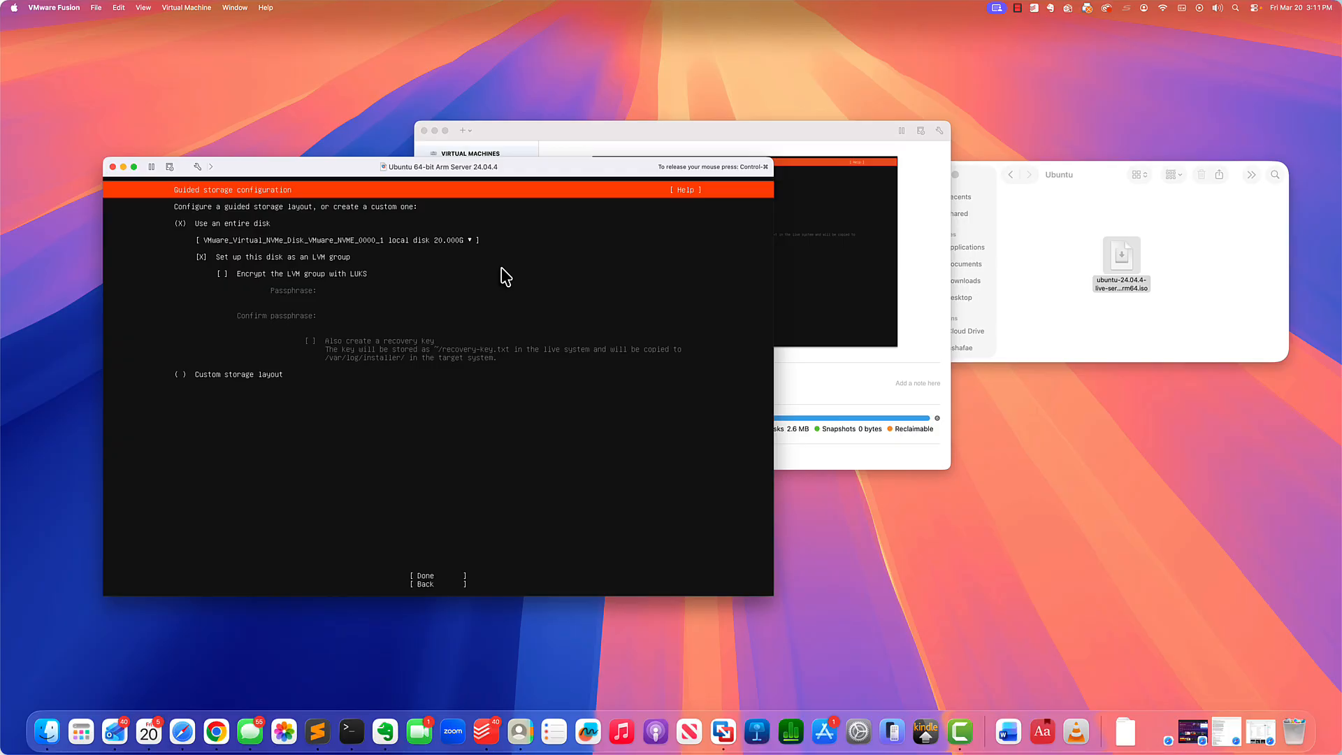
Accept the guided entire-disk LVM layout and confirm the destructive disk format.
key(Down)
key(Down)
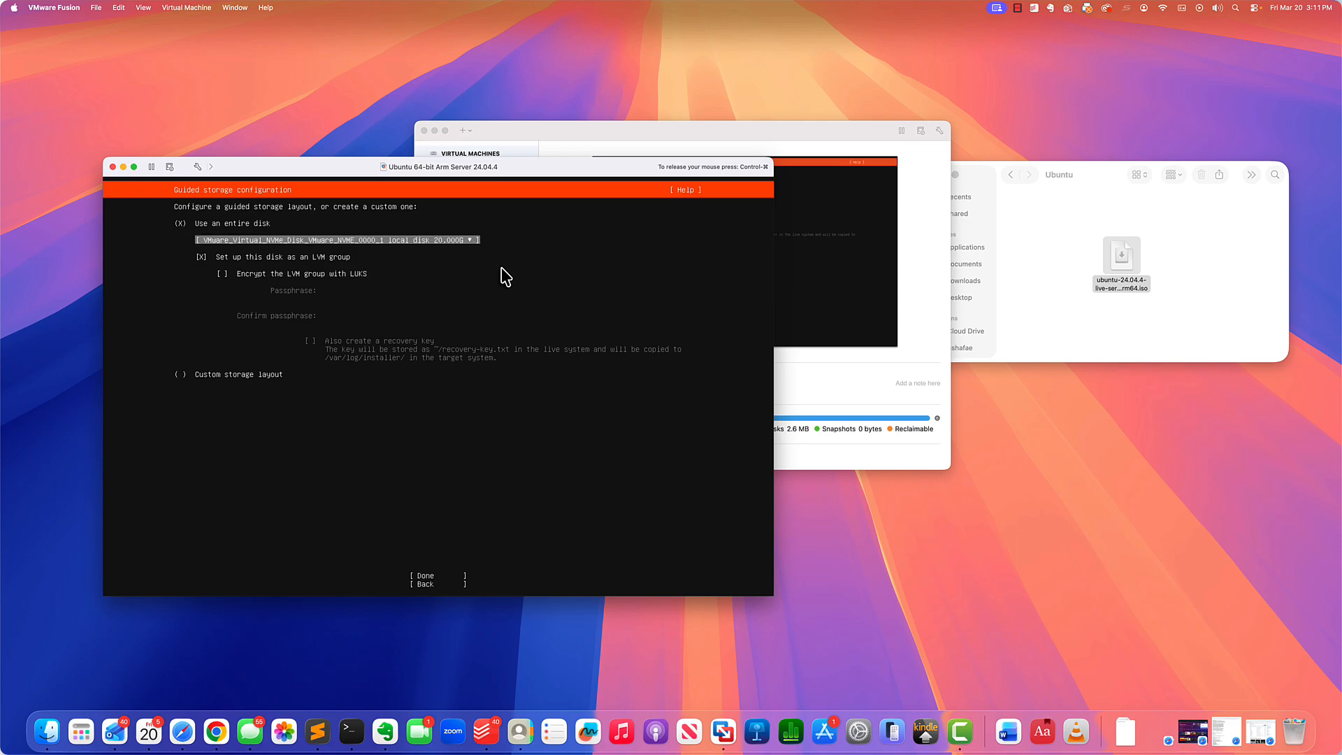
key(Tab)
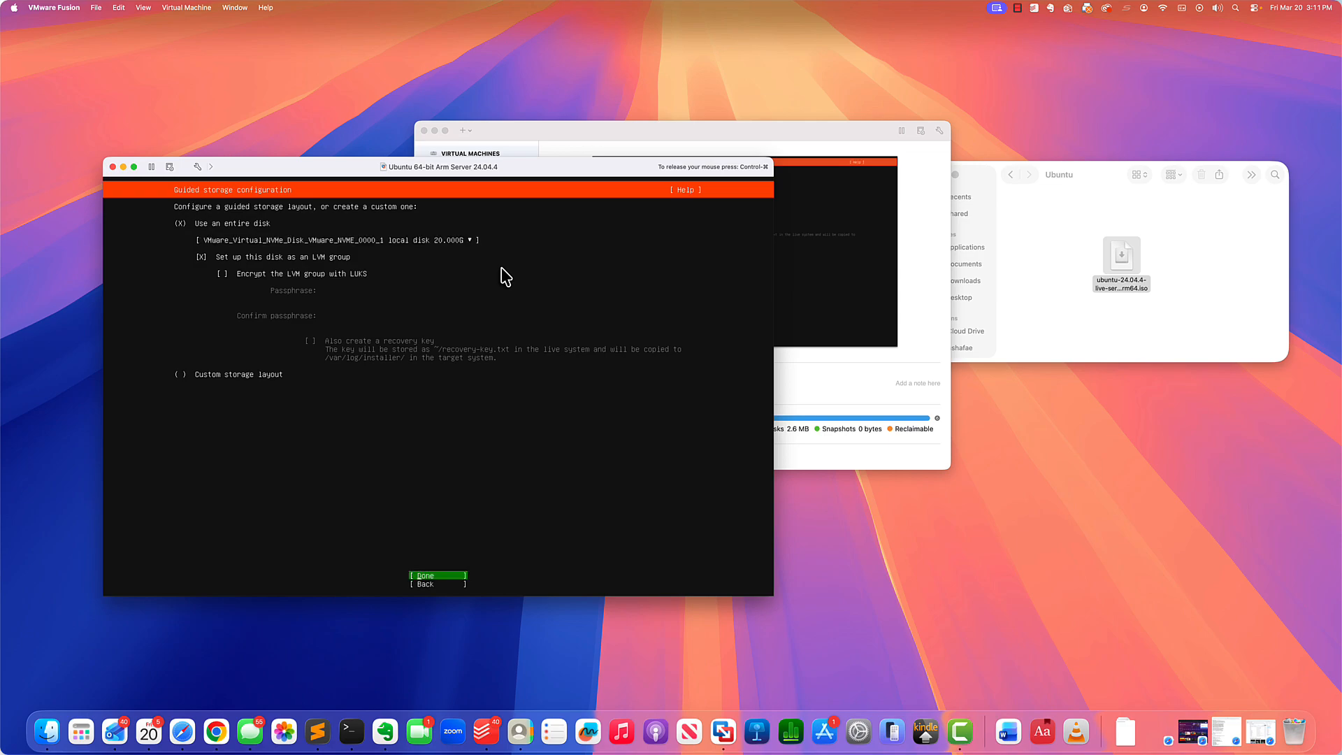
key(Return)
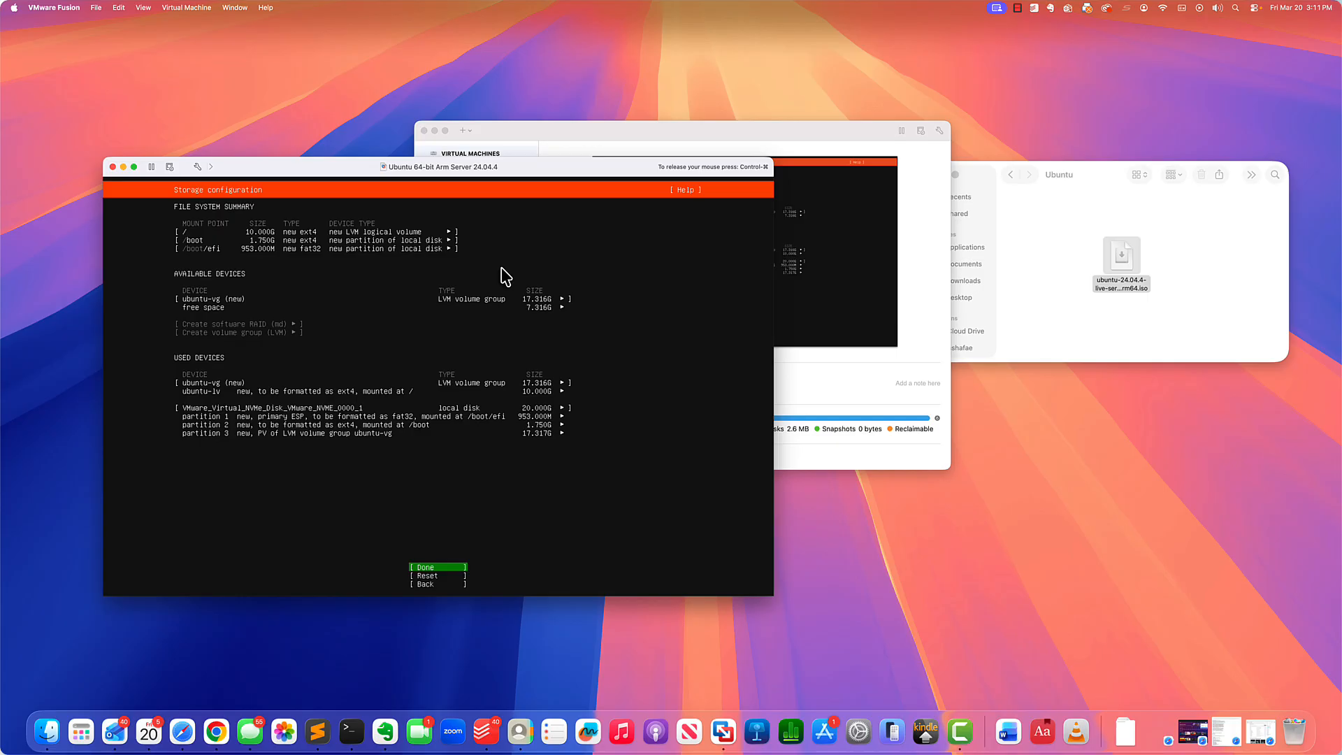
key(Return)
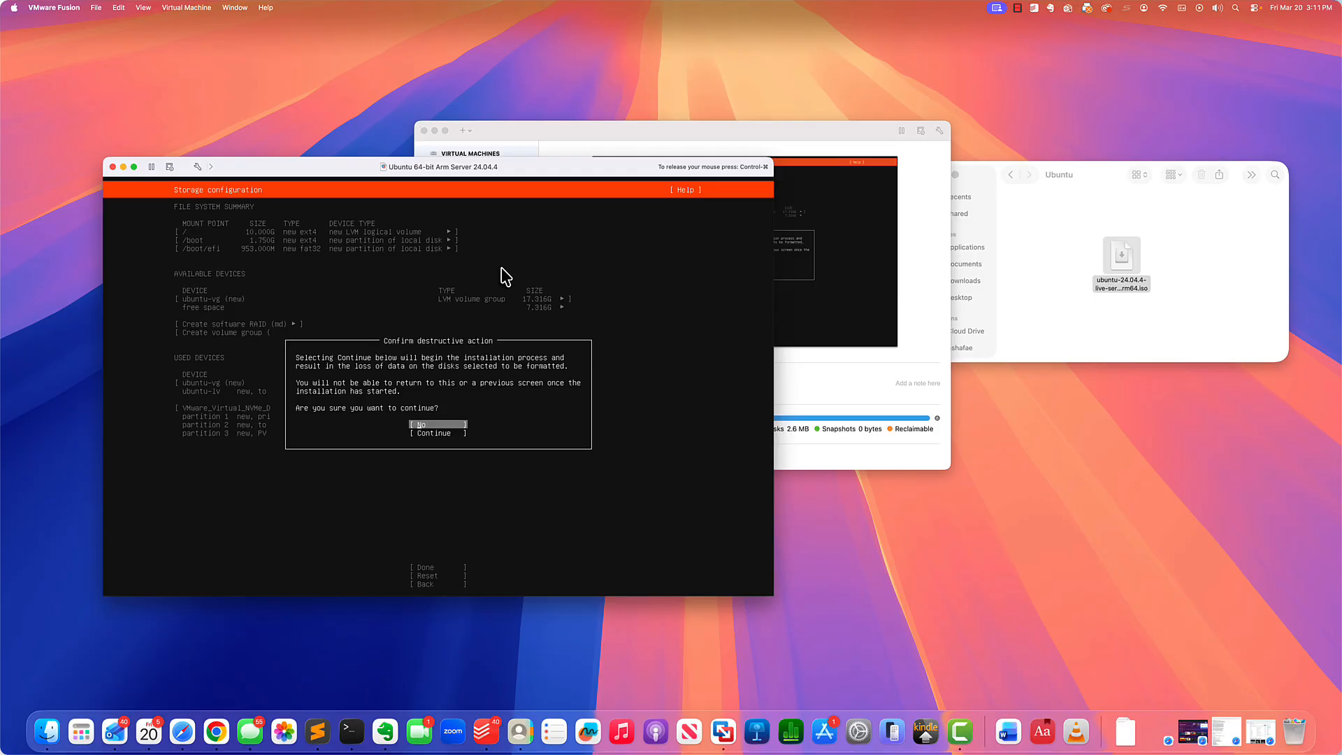
key(Down)
key(Return)
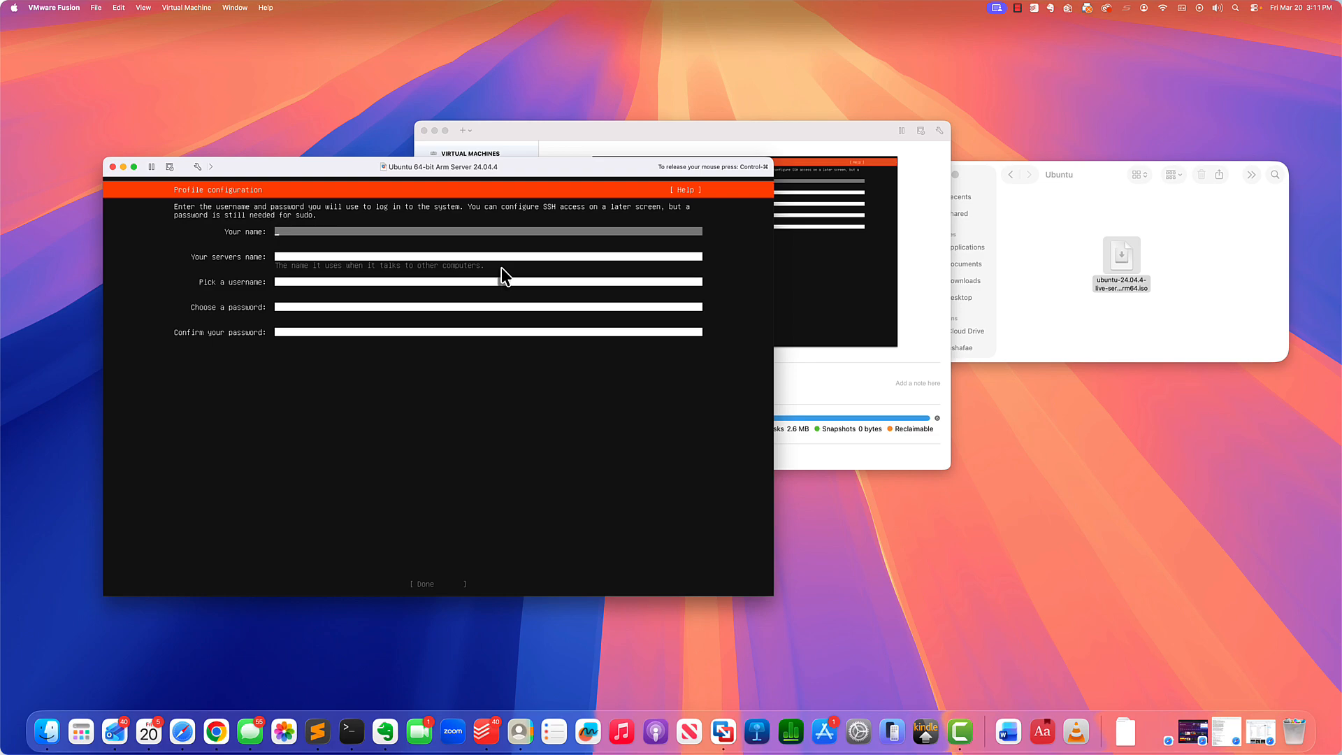
Enter your full name, the server name ubuntu24, and a username.
text(Michael)
key(Tab)
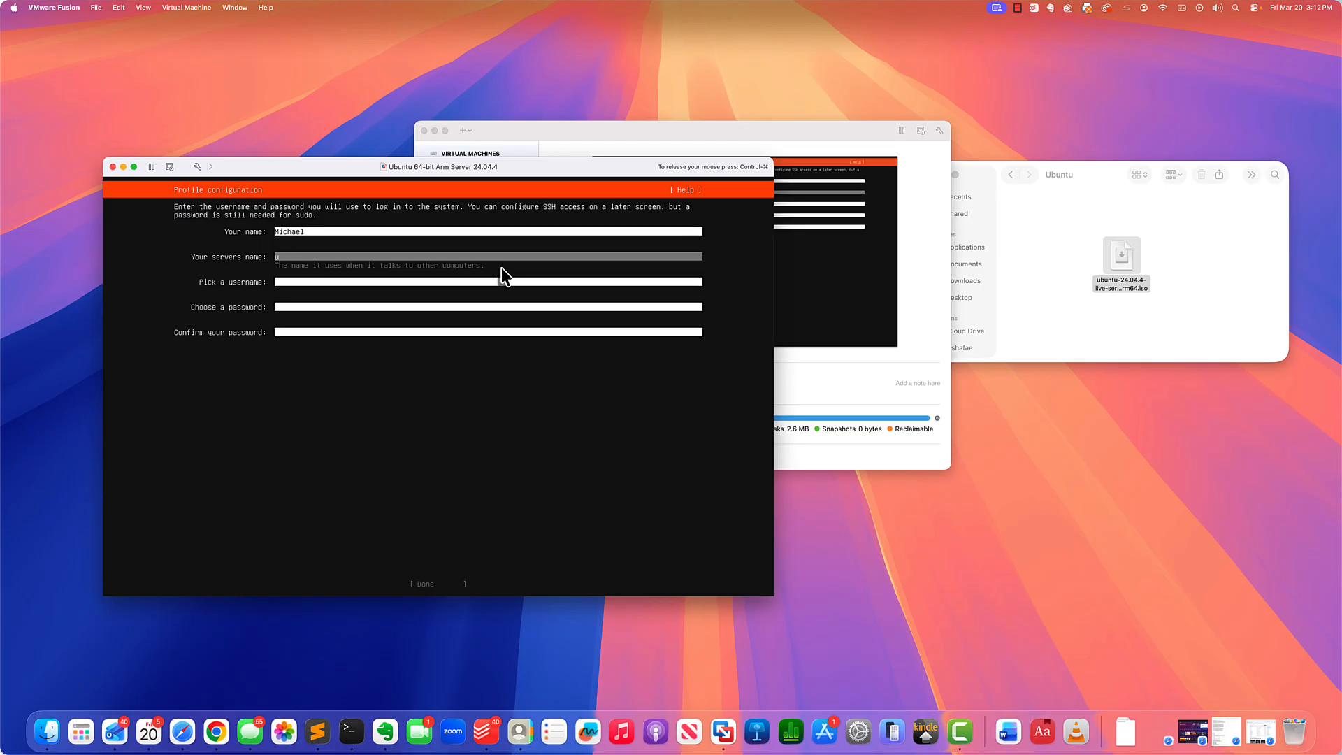
text(ubnut)
key(BackSpace)
key(BackSpace)
key(BackSpace)
text(un)
key(Tab)
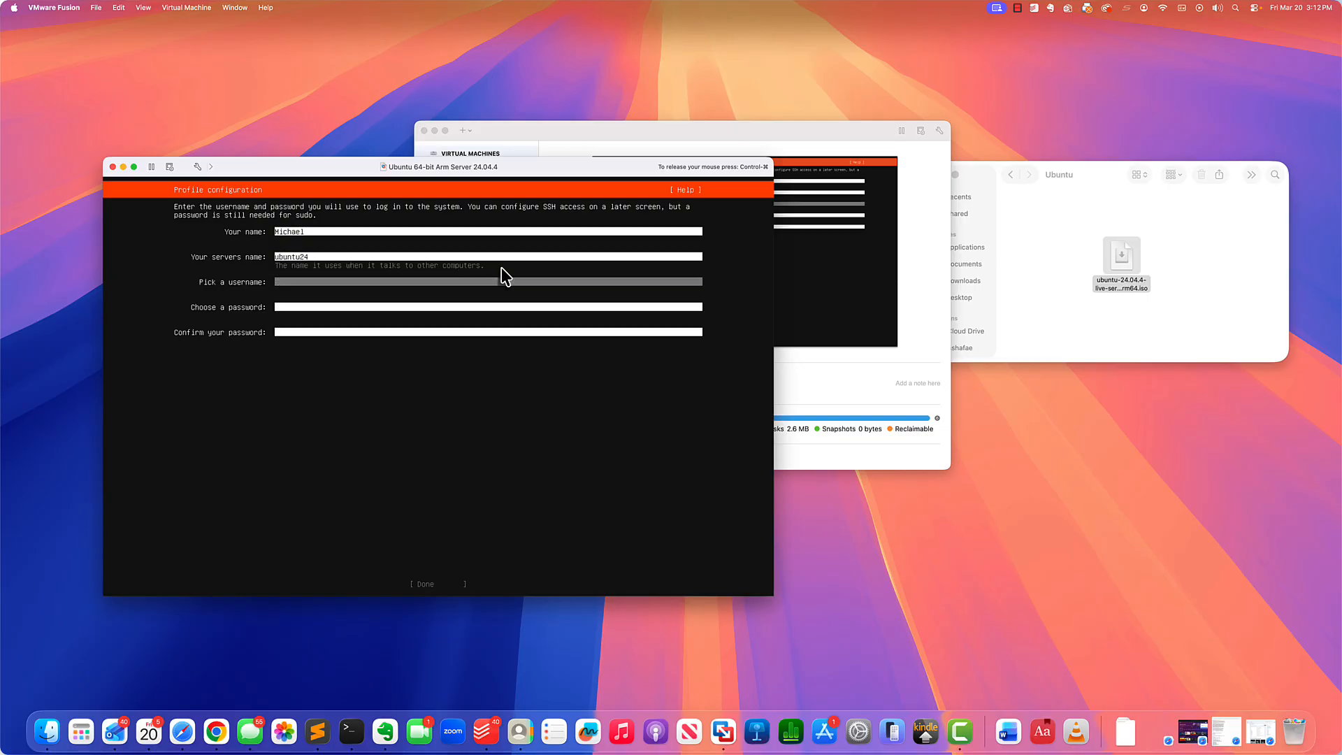
text(mshafae)
key(Tab)
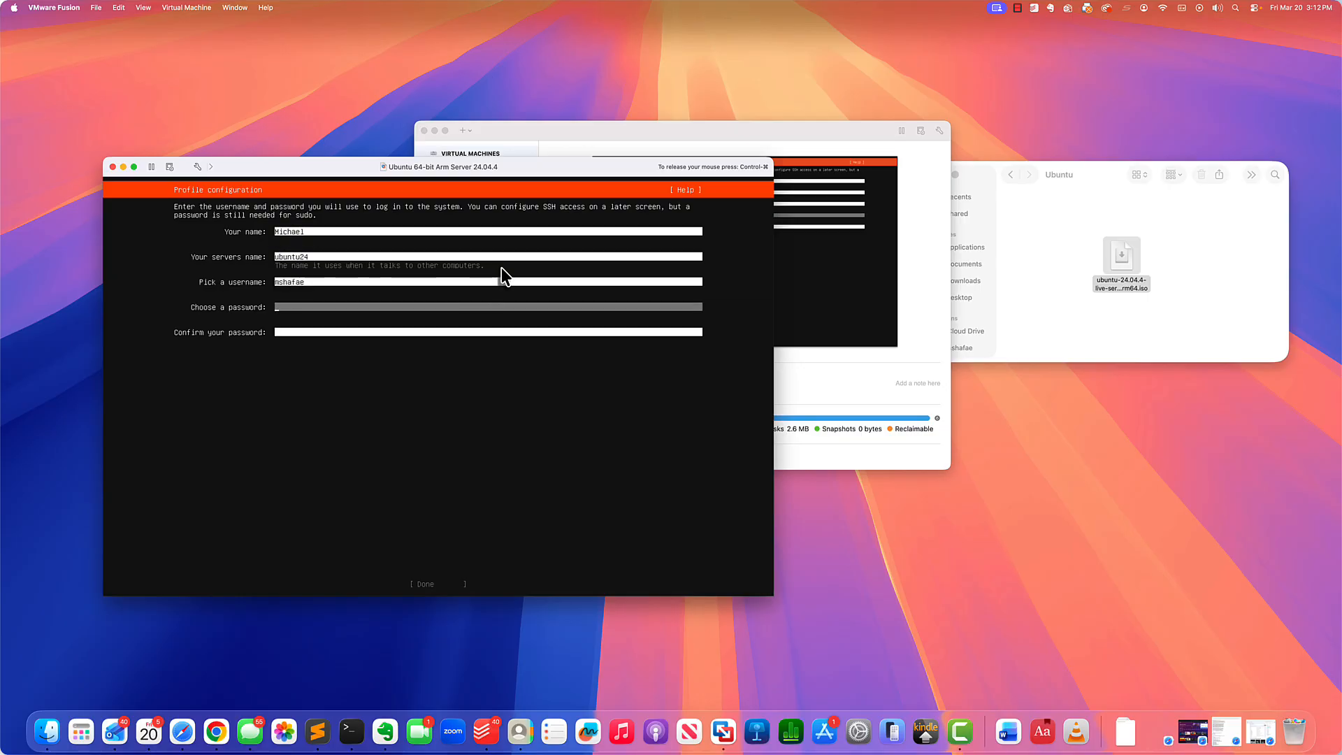
Enter and confirm the account password, then submit the profile.
text(******)
key(BackSpace)
key(BackSpace)
key(BackSpace)
text(***)
key(Tab)
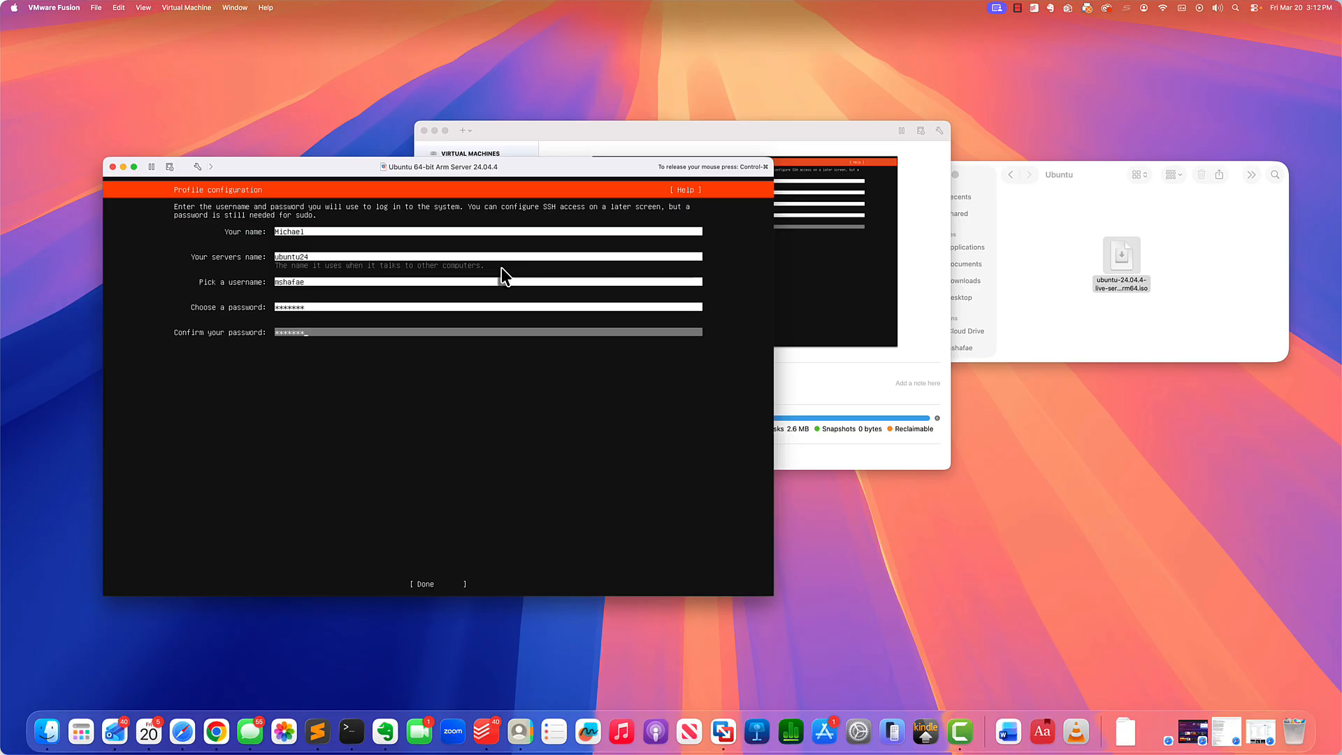
key(Tab)
key(Return)
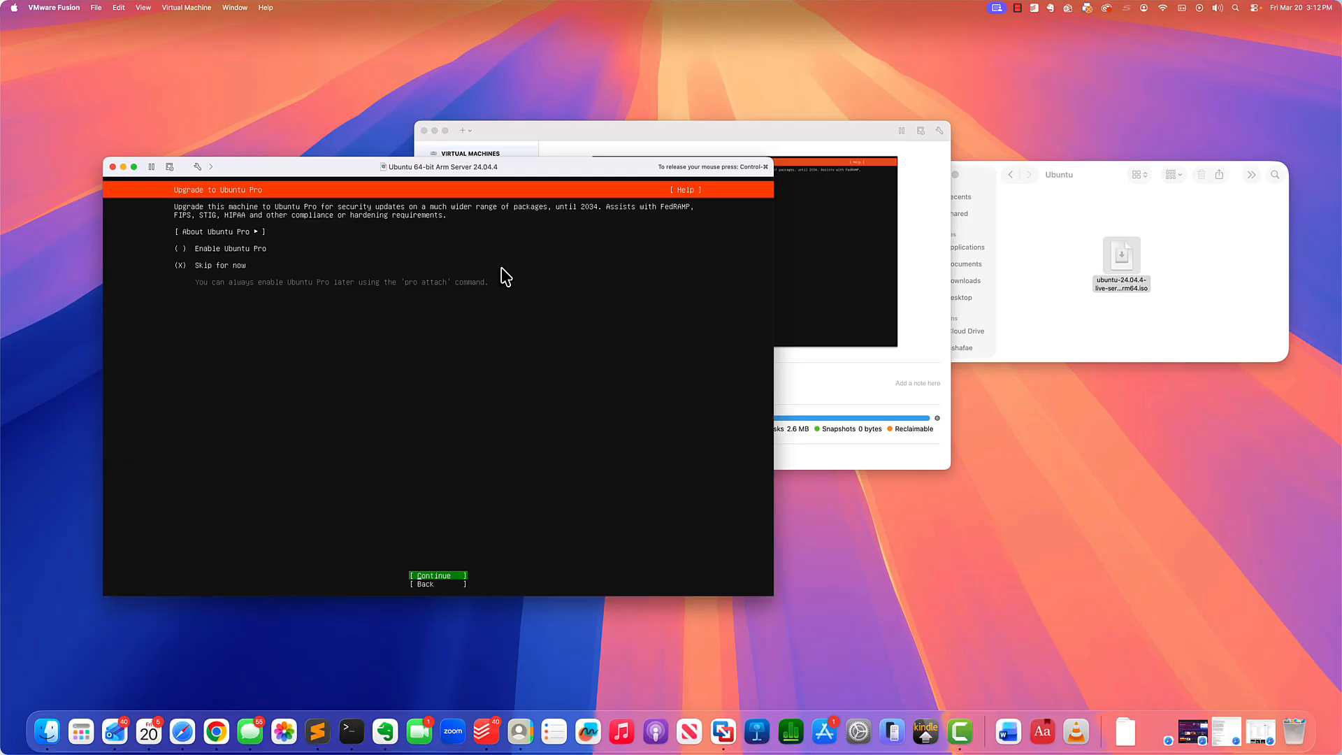
Skip Ubuntu Pro and check Install OpenSSH server.
key(Return)
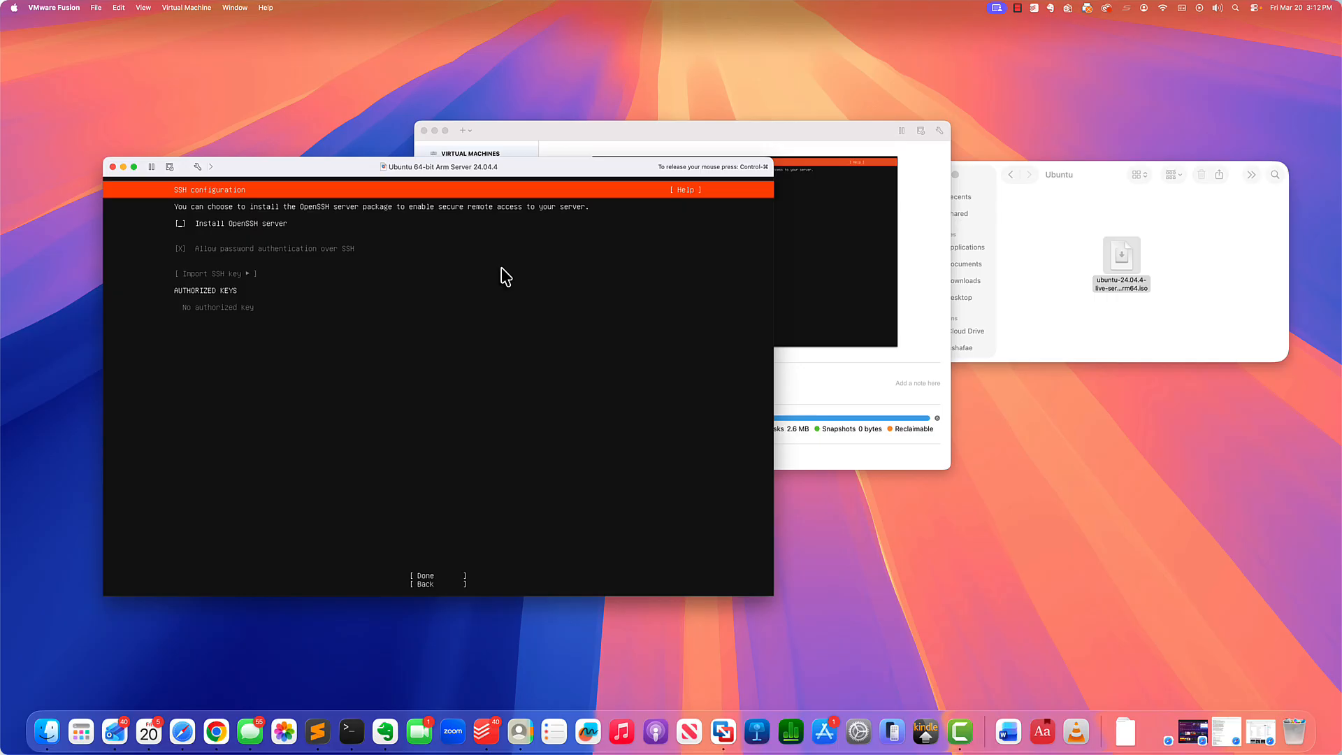
key(space)
Confirm the SSH settings and start the install with no featured snaps selected.
key(Tab)
key(Tab)
key(Return)
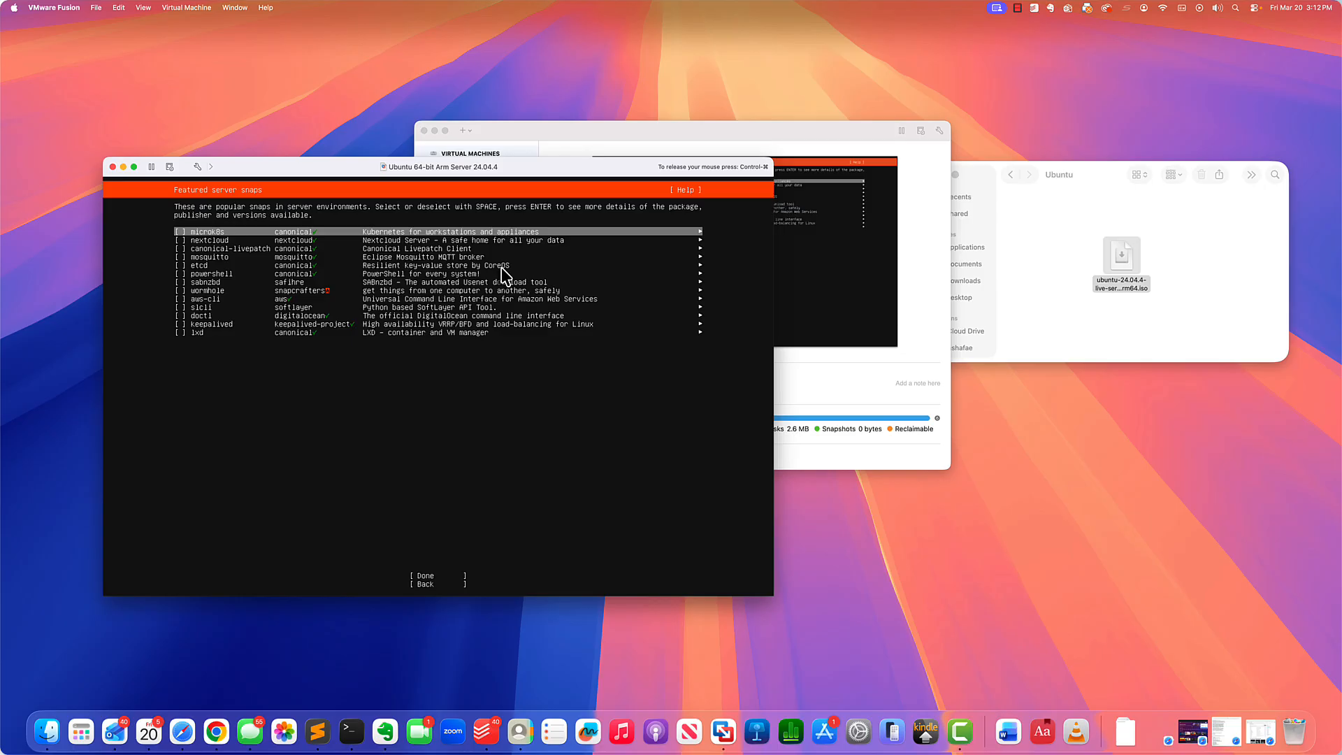
key(Tab)
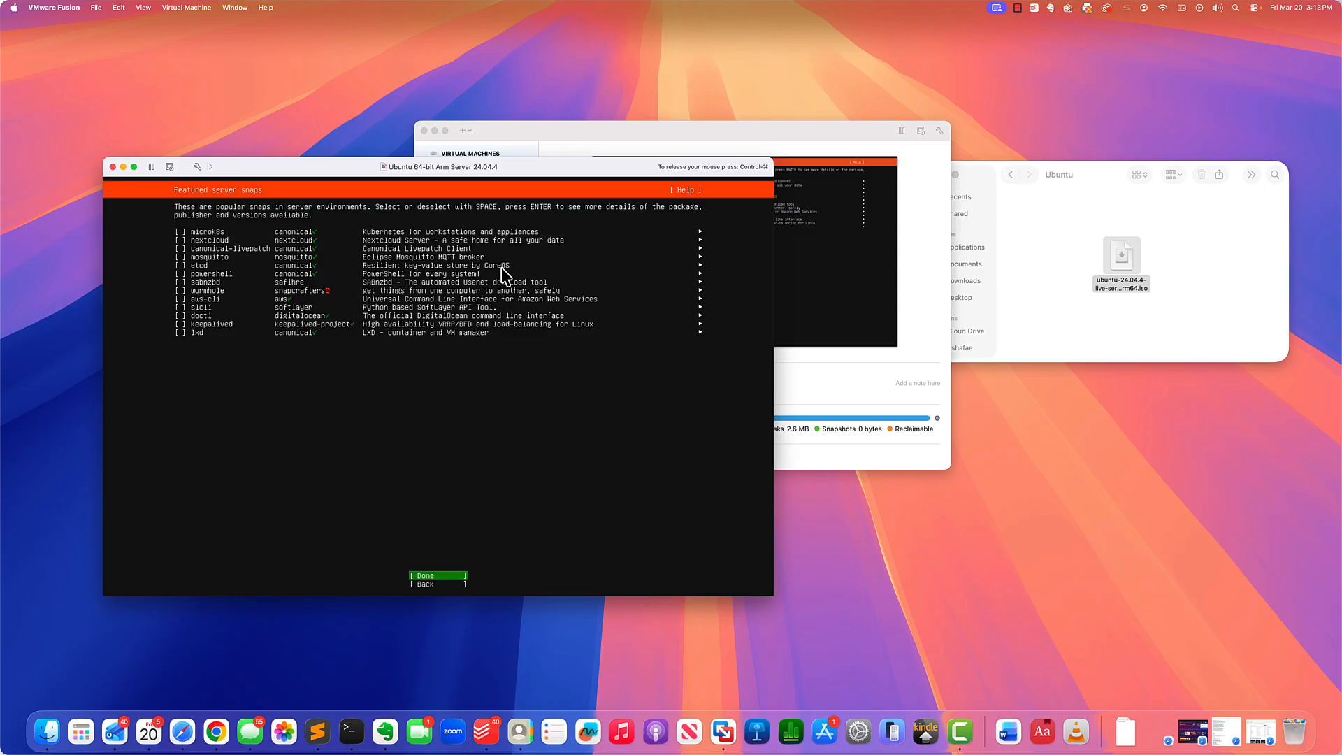
key(Return)
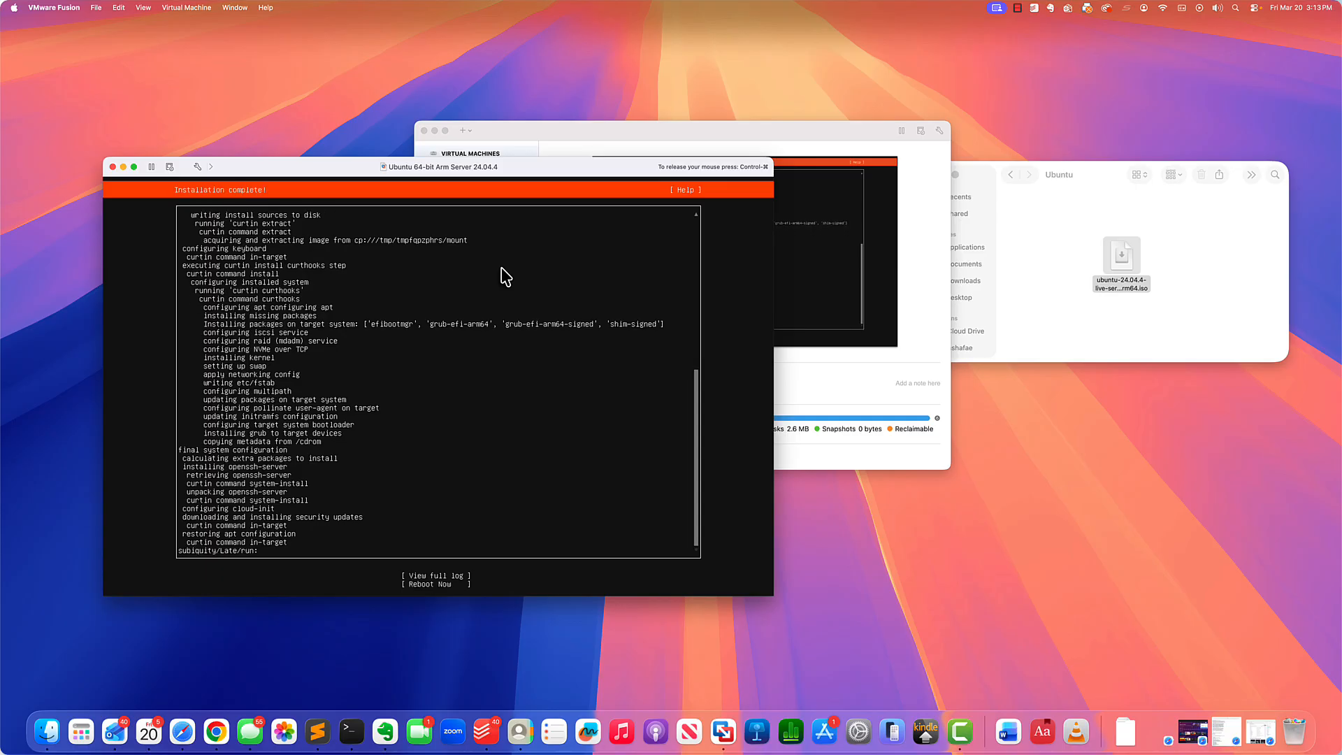
Choose Reboot Now to restart the installed server, then release the mouse with Control-Command.
key(Tab)
key(Tab)
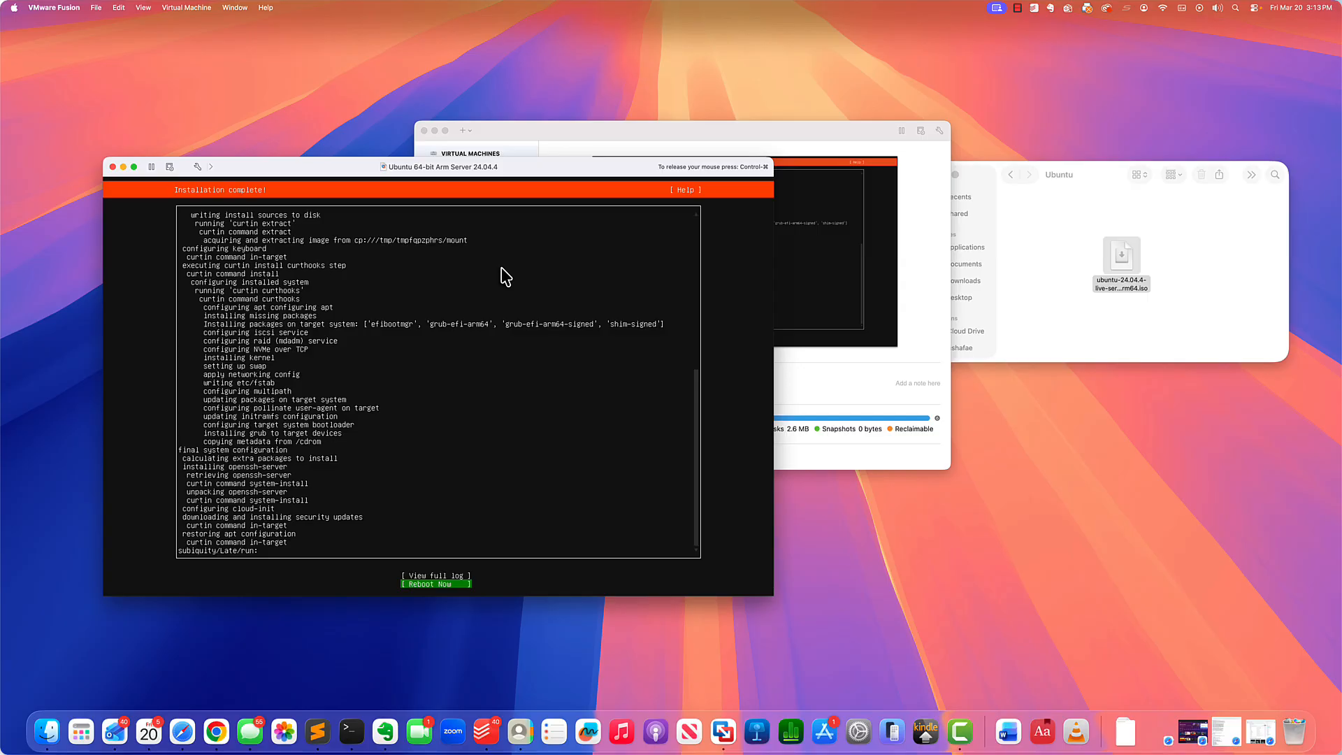
key(Return)
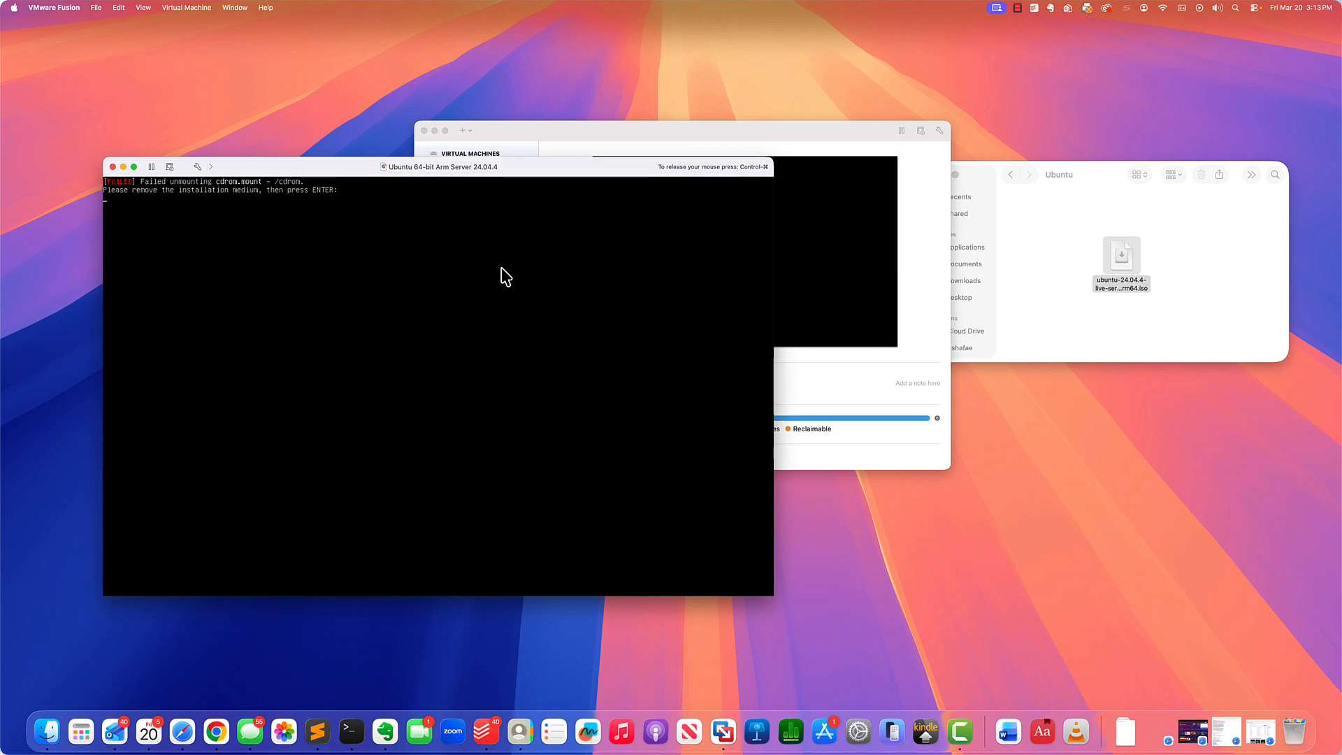
key(Return)
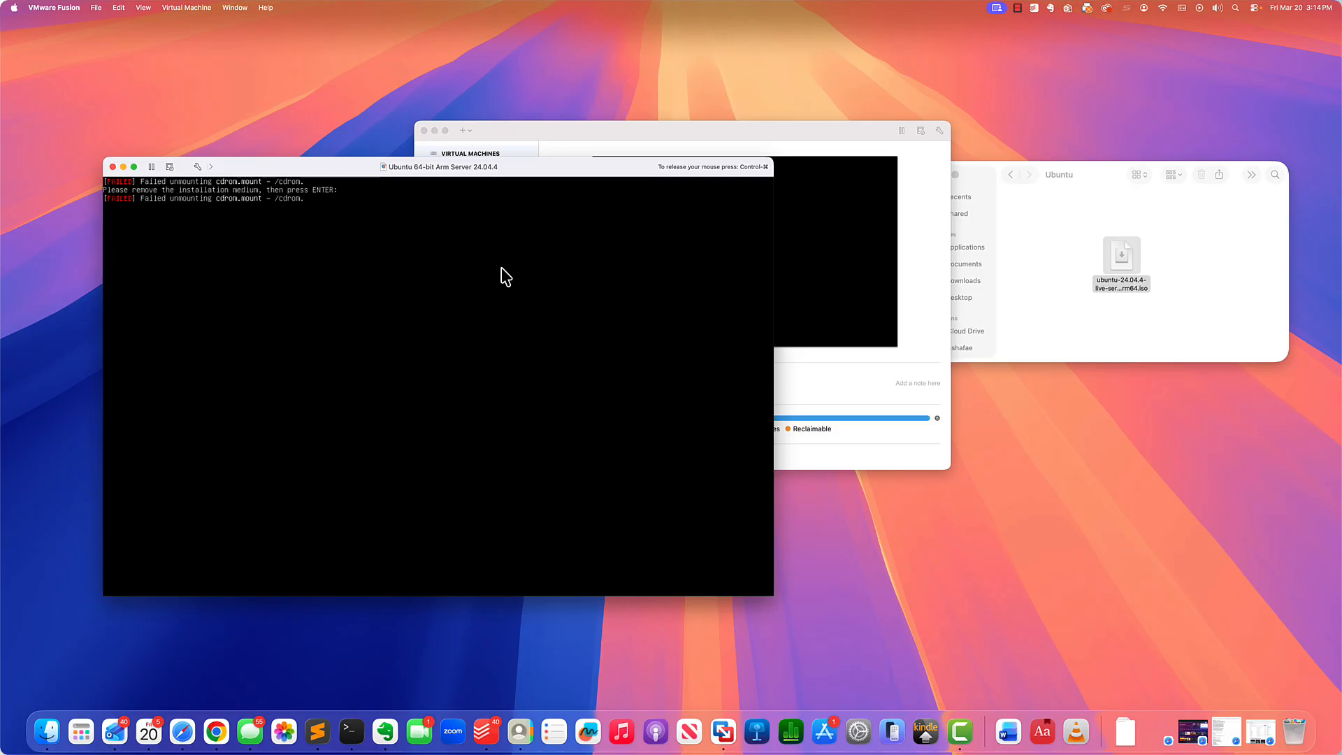
key(ctrl+super)
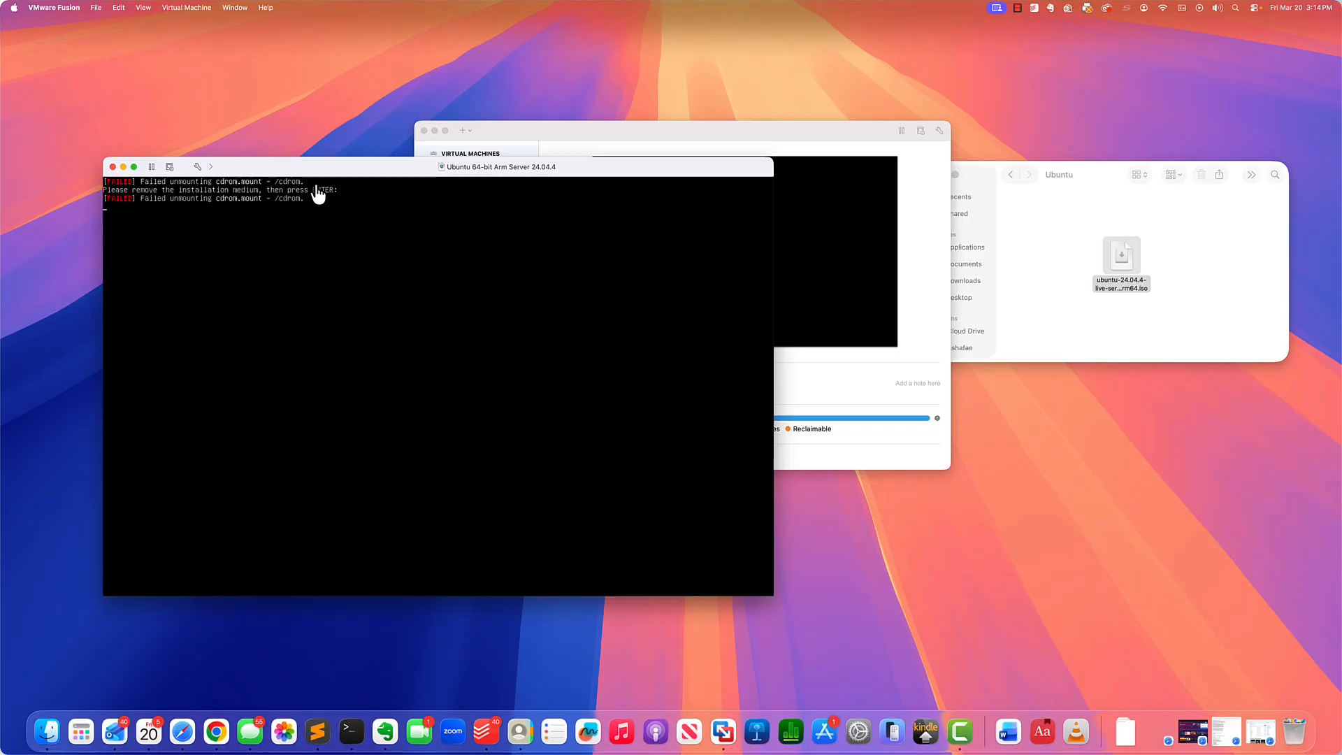
Check the CD/DVD (SATA) menu, then confirm the remove-media prompt so the VM boots to the ubuntu24 login.
click(201, 9)
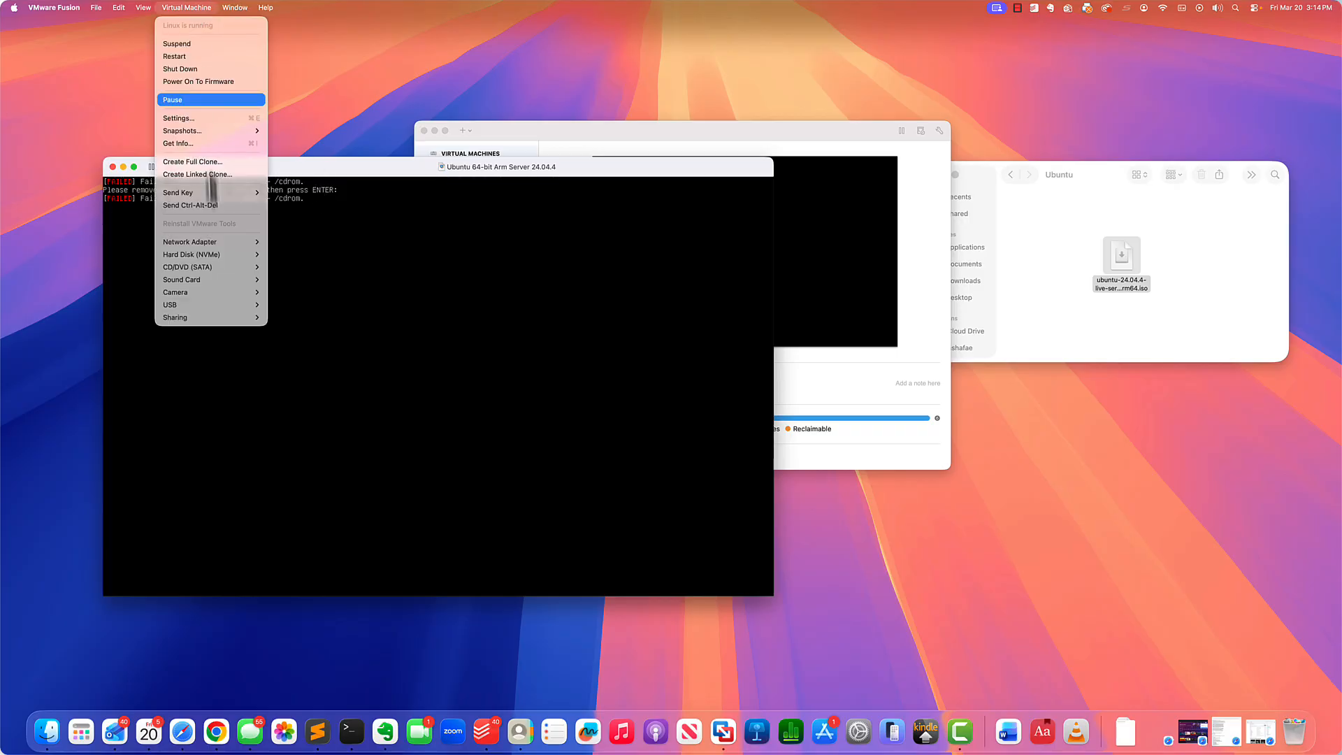
mouse_move(211, 267)
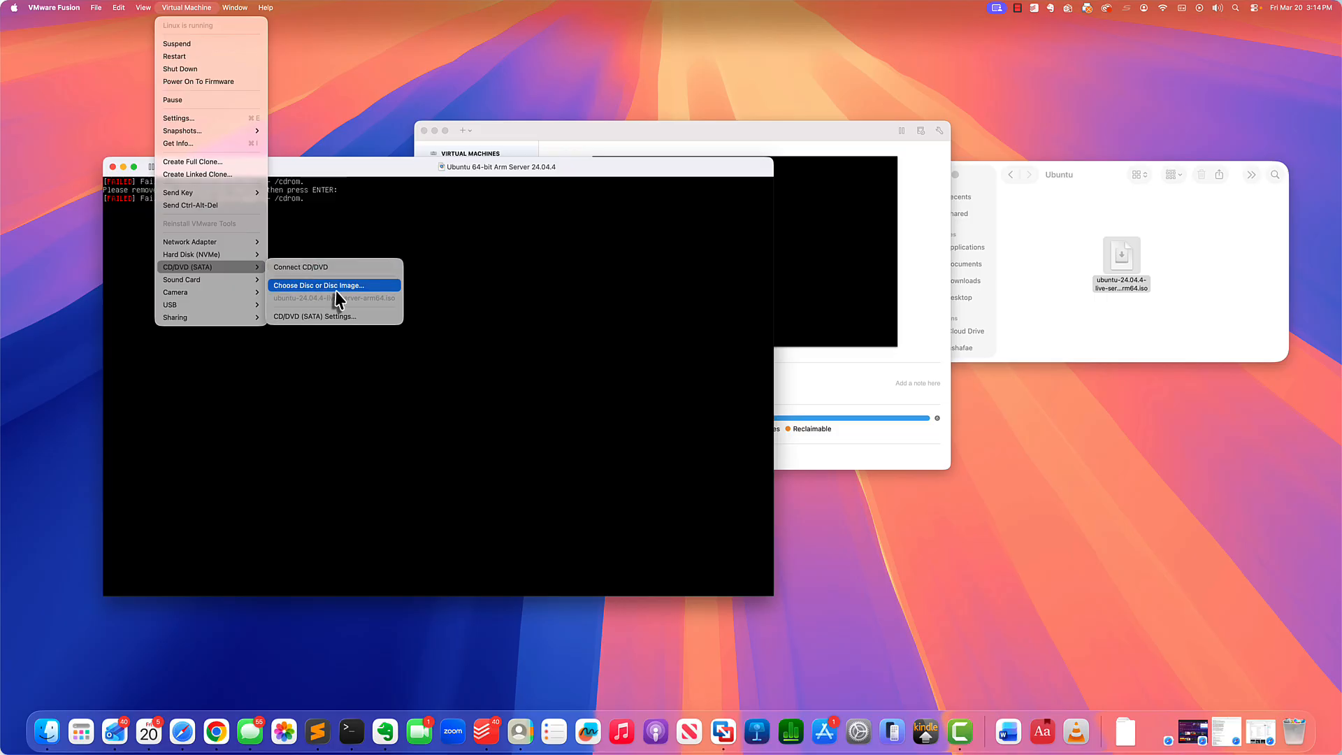
click(444, 303)
click(419, 283)
key(Return)
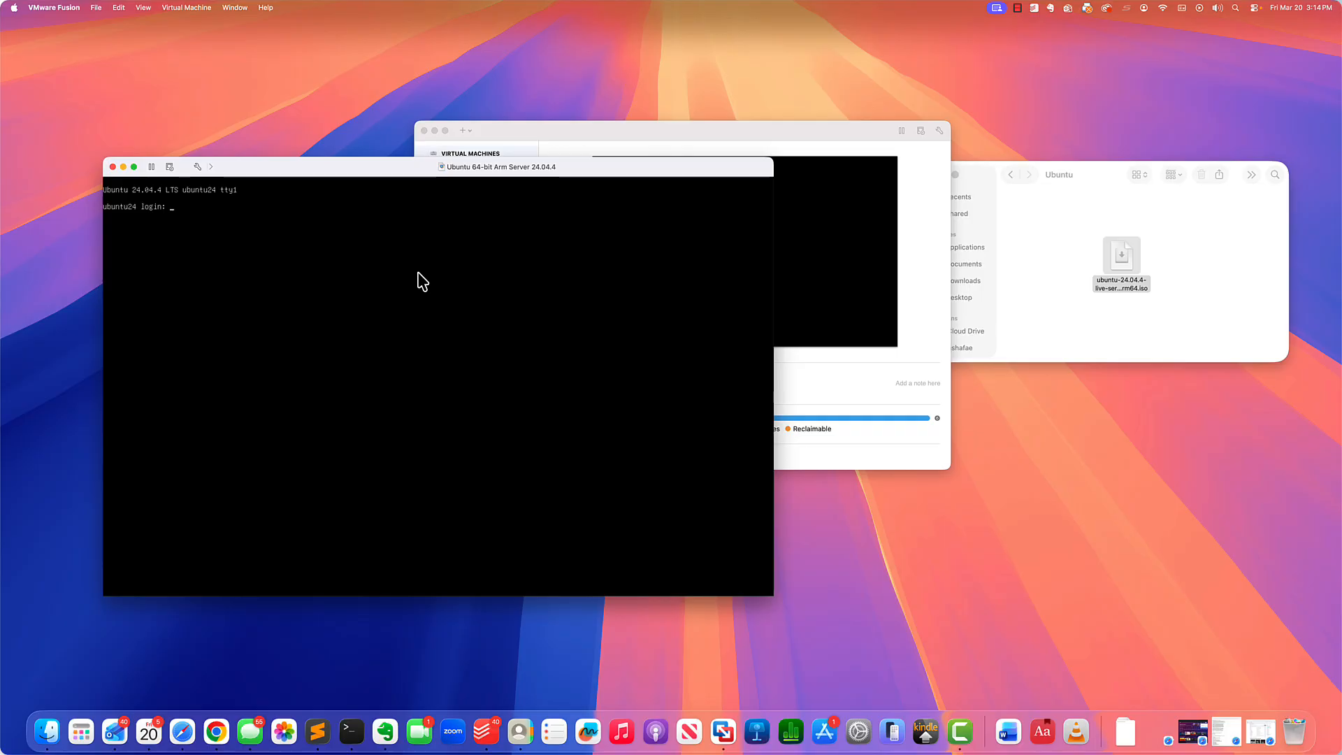
Enter the account username at the ubuntu24 console login prompt.
text(hafae)
key(Return)
key(Return)
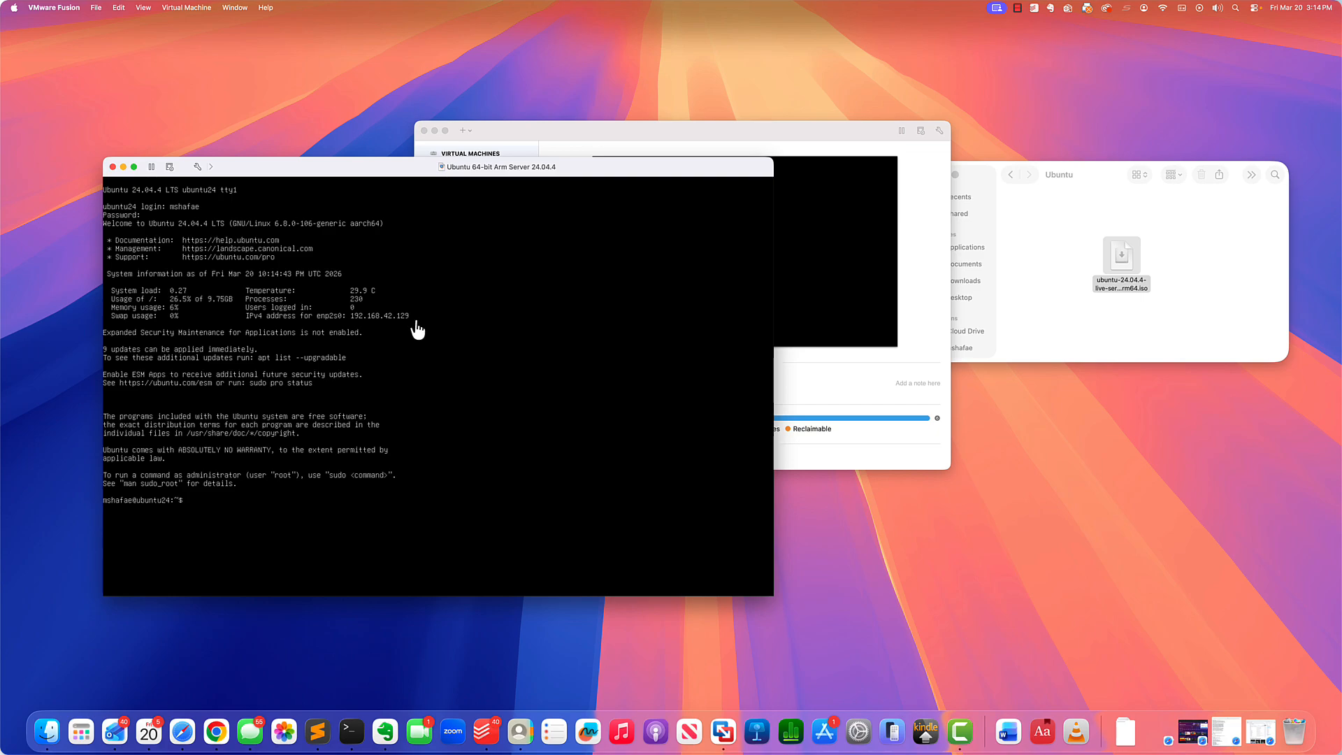
Open a new Terminal window from the Dock and arrange it beside the Ubuntu console.
right_click(356, 731)
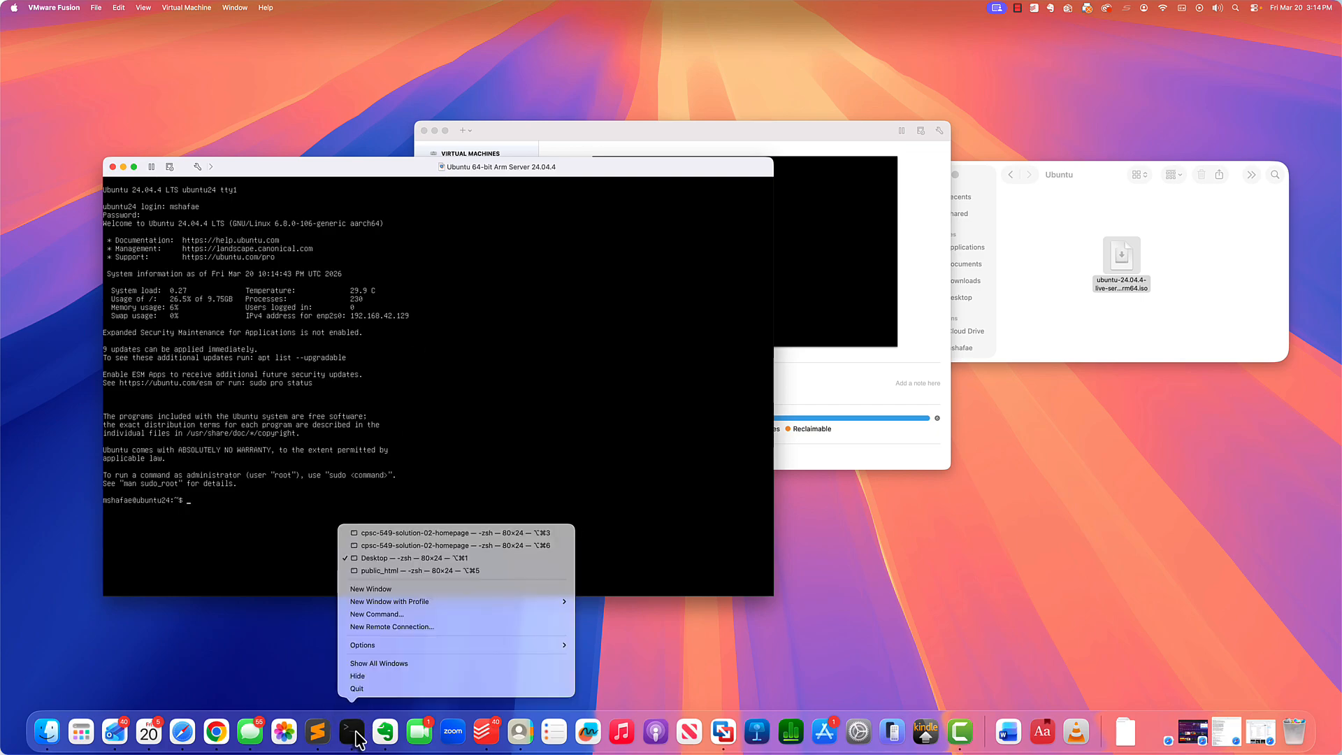
click(382, 589)
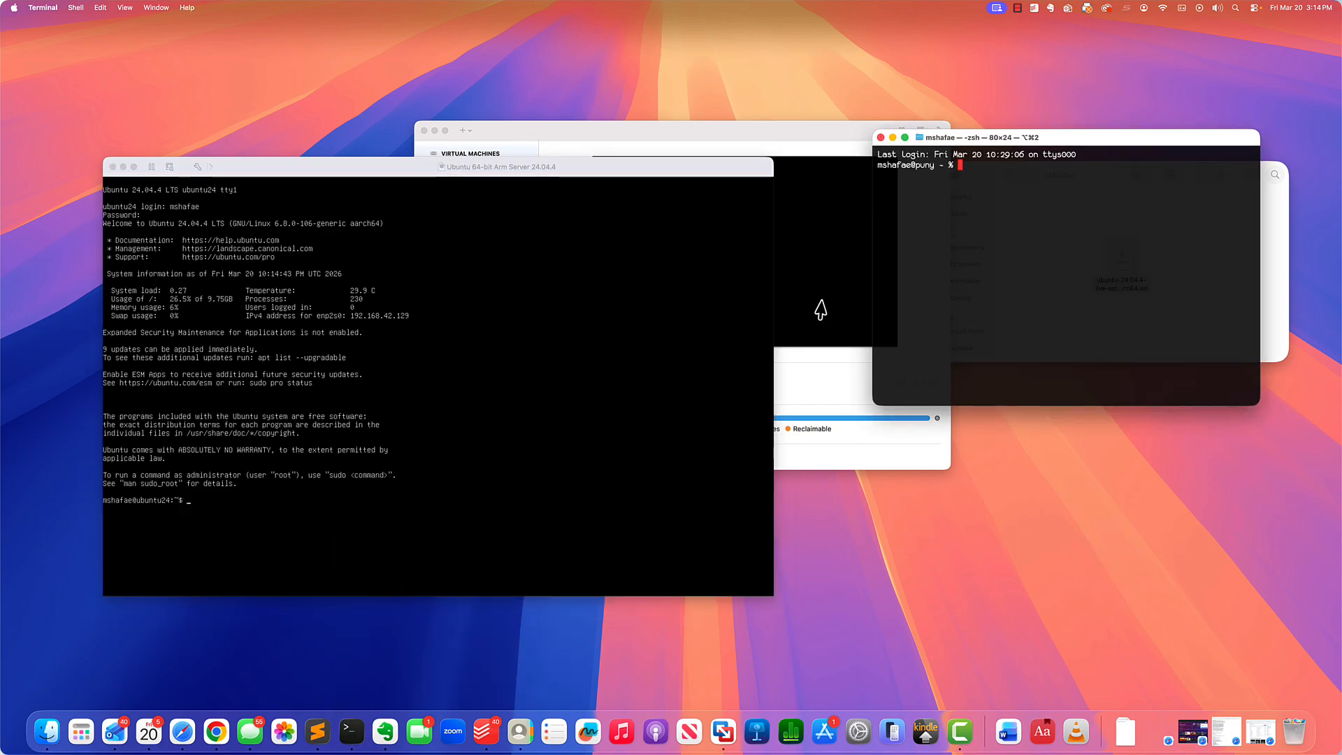
drag(684, 169, 637, 70)
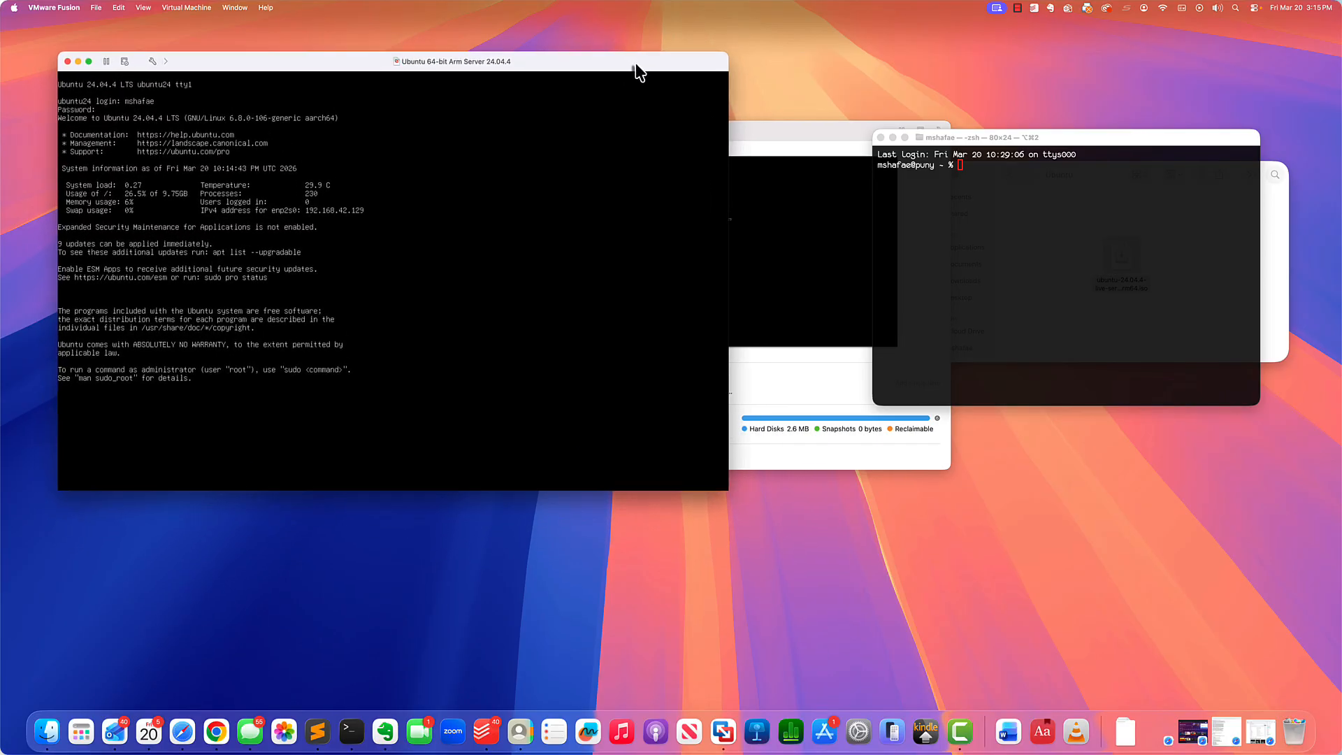
drag(1034, 148, 975, 118)
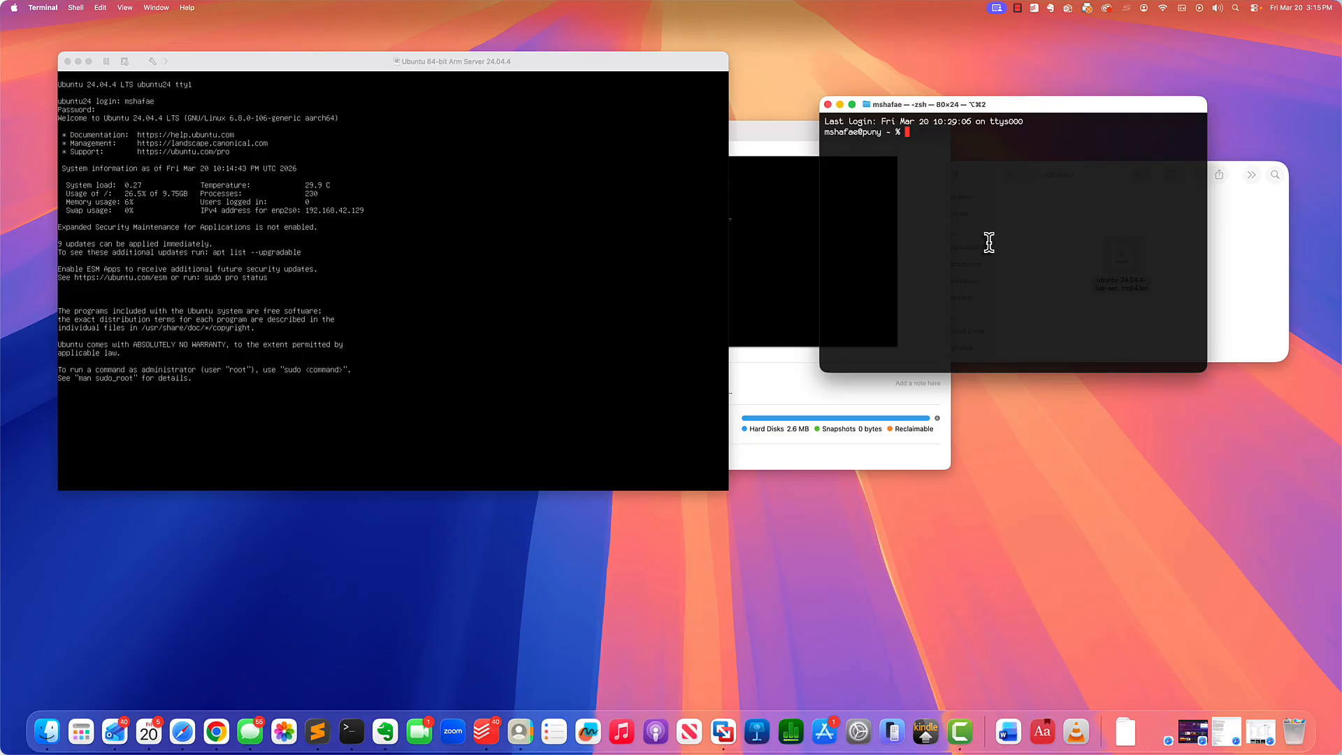
SSH to the account at 192.168.42.129, accept the host key with 'yes', and enter the password.
text(ssh mshafae@192.168.42.129)
key(Return)
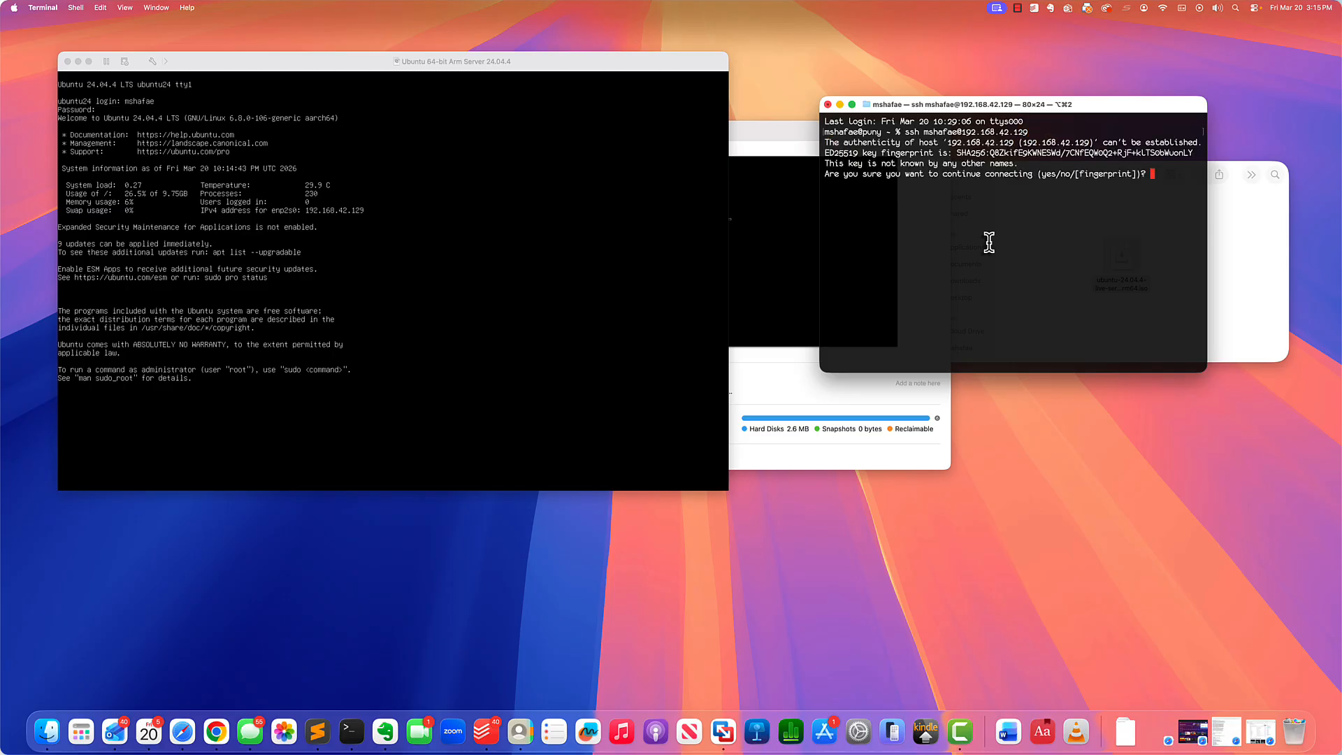
text(yes)
key(Return)
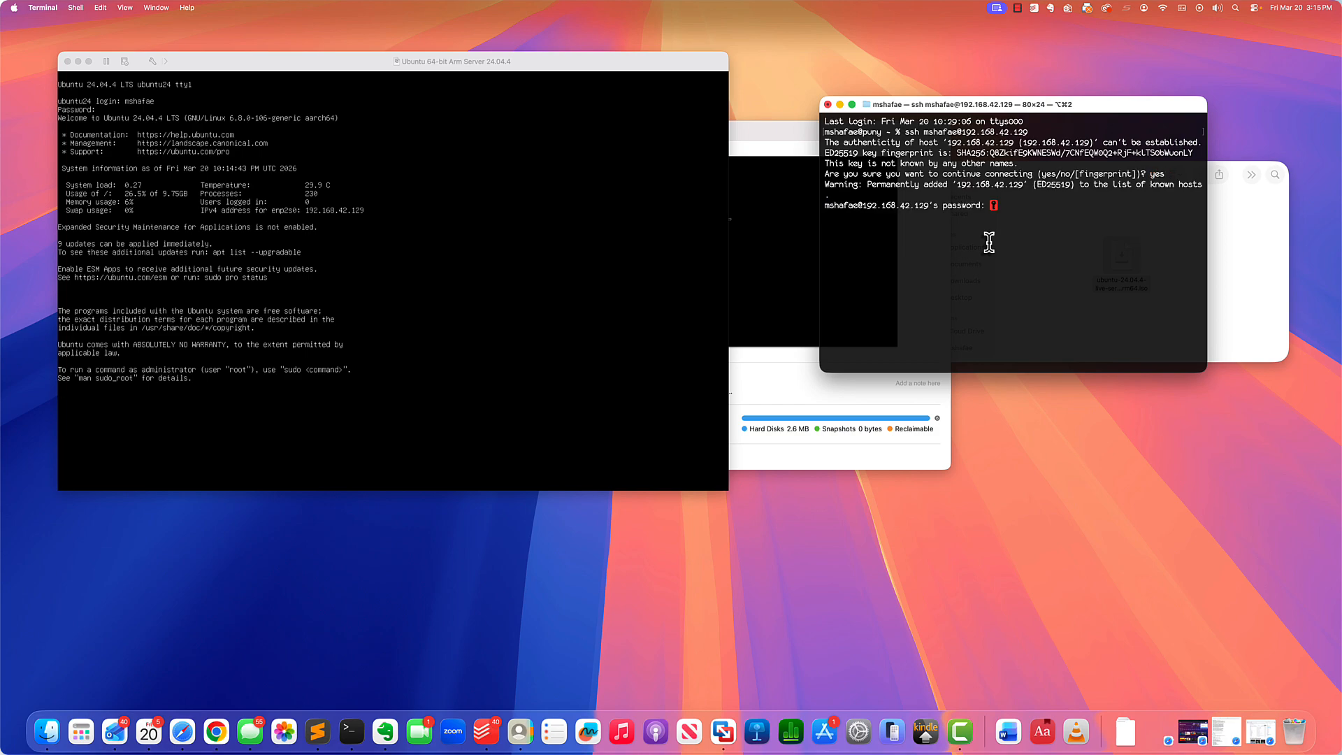
key(Return)
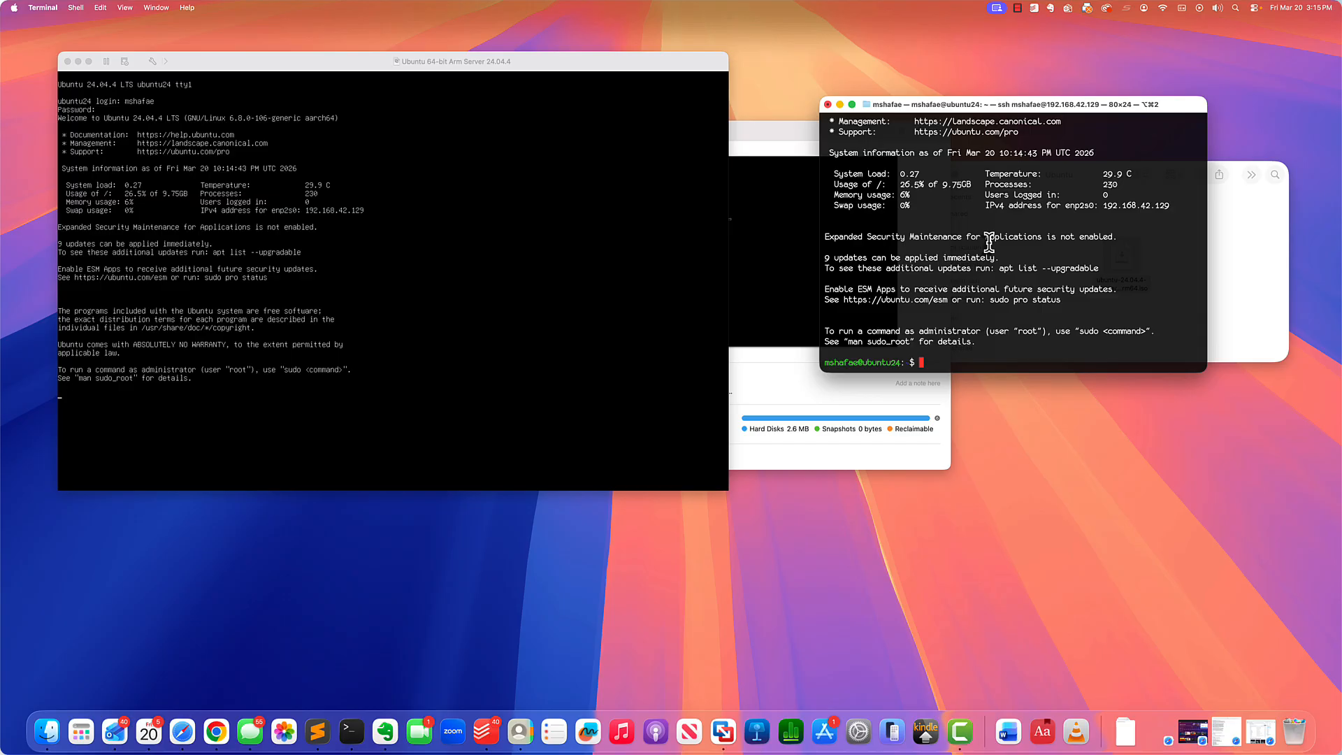
Run 'who' in the SSH session to list the tty1 and pts/0 logins.
drag(683, 61, 662, 58)
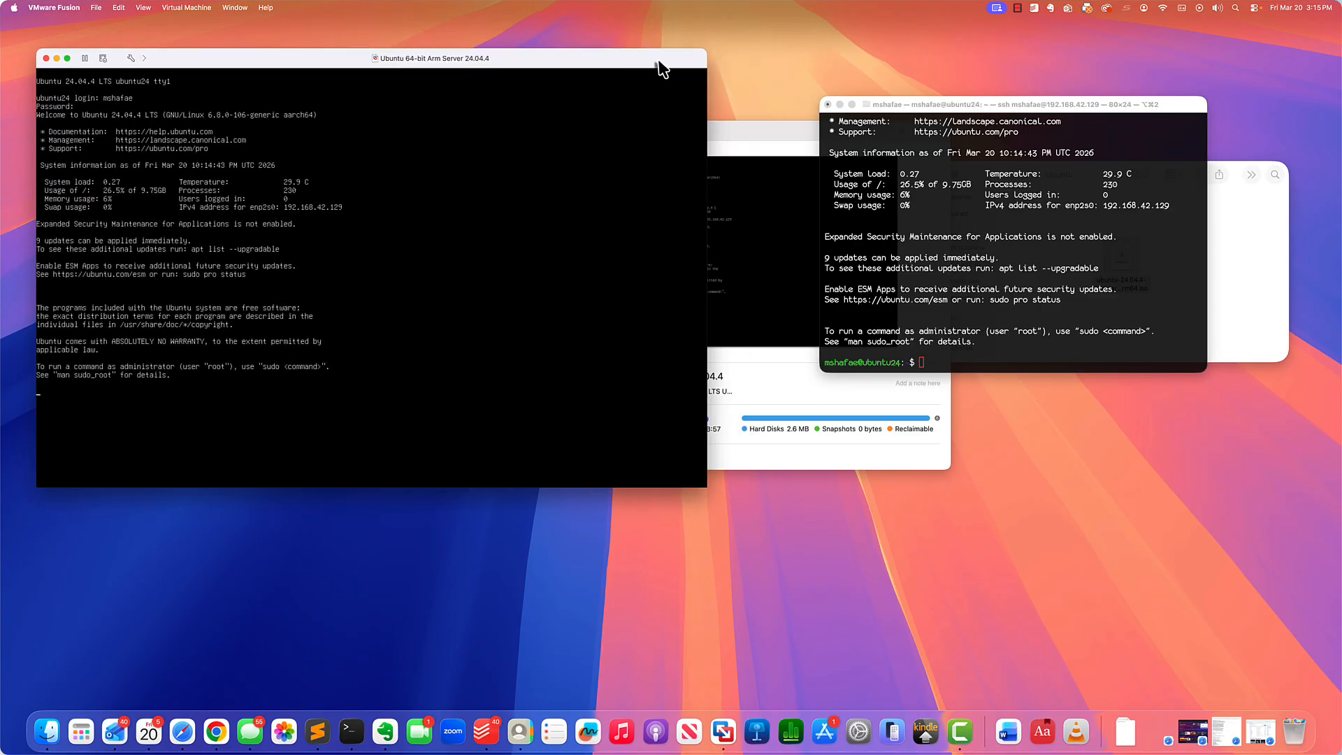
drag(945, 105, 931, 94)
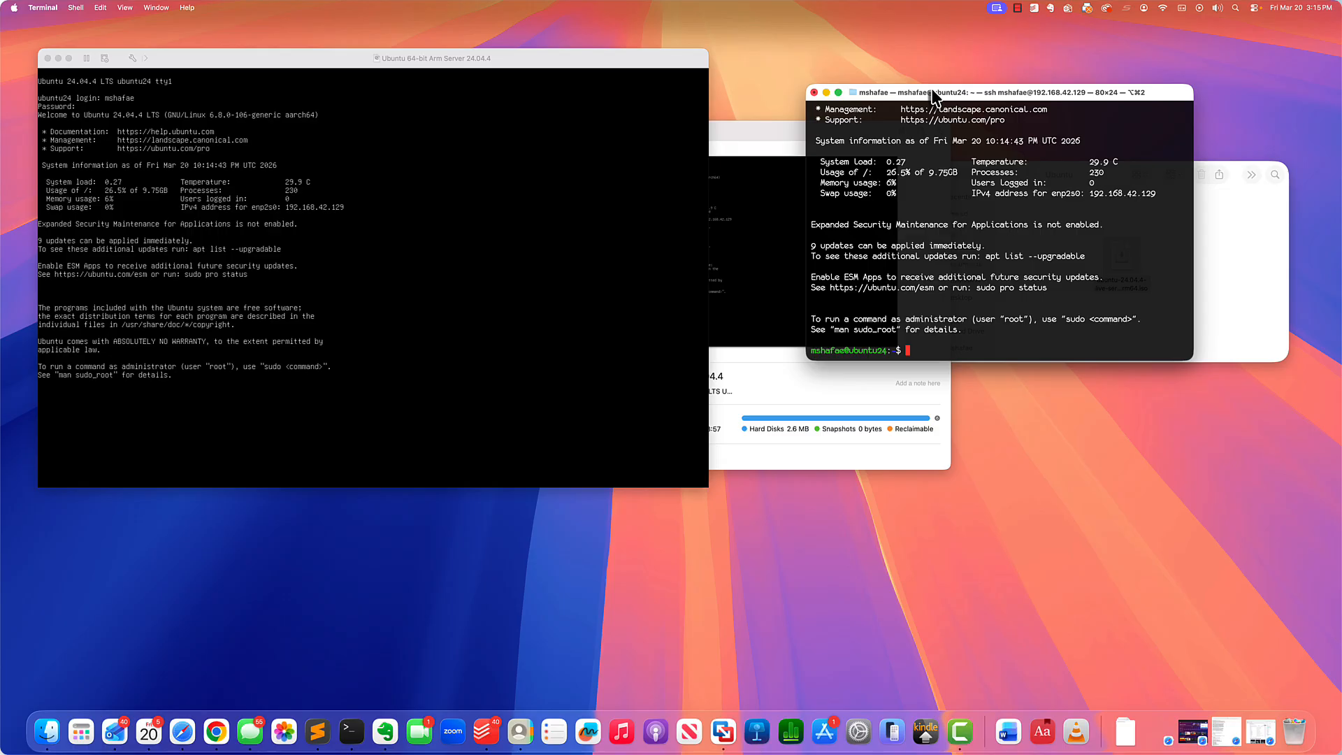
text(who)
key(Return)
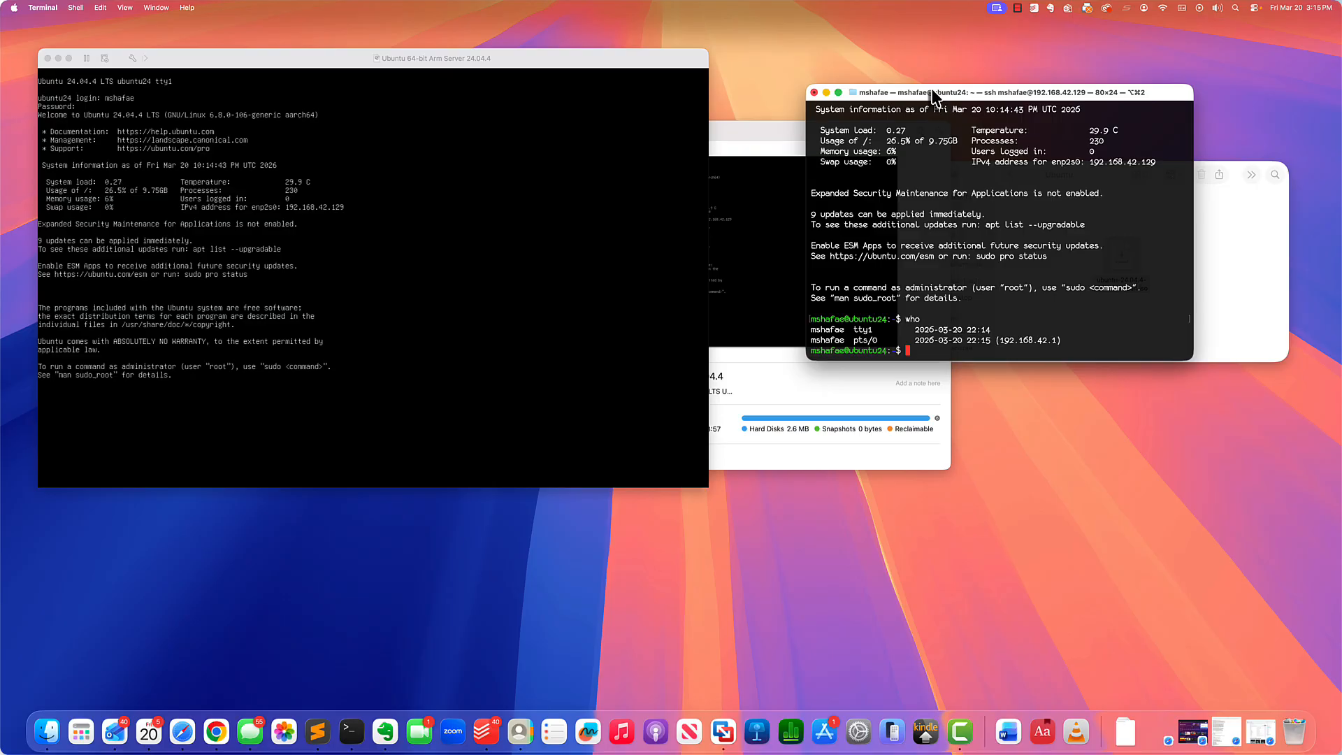
Run 'logout' to close the SSH session and return to the Mac prompt.
drag(1004, 94, 991, 79)
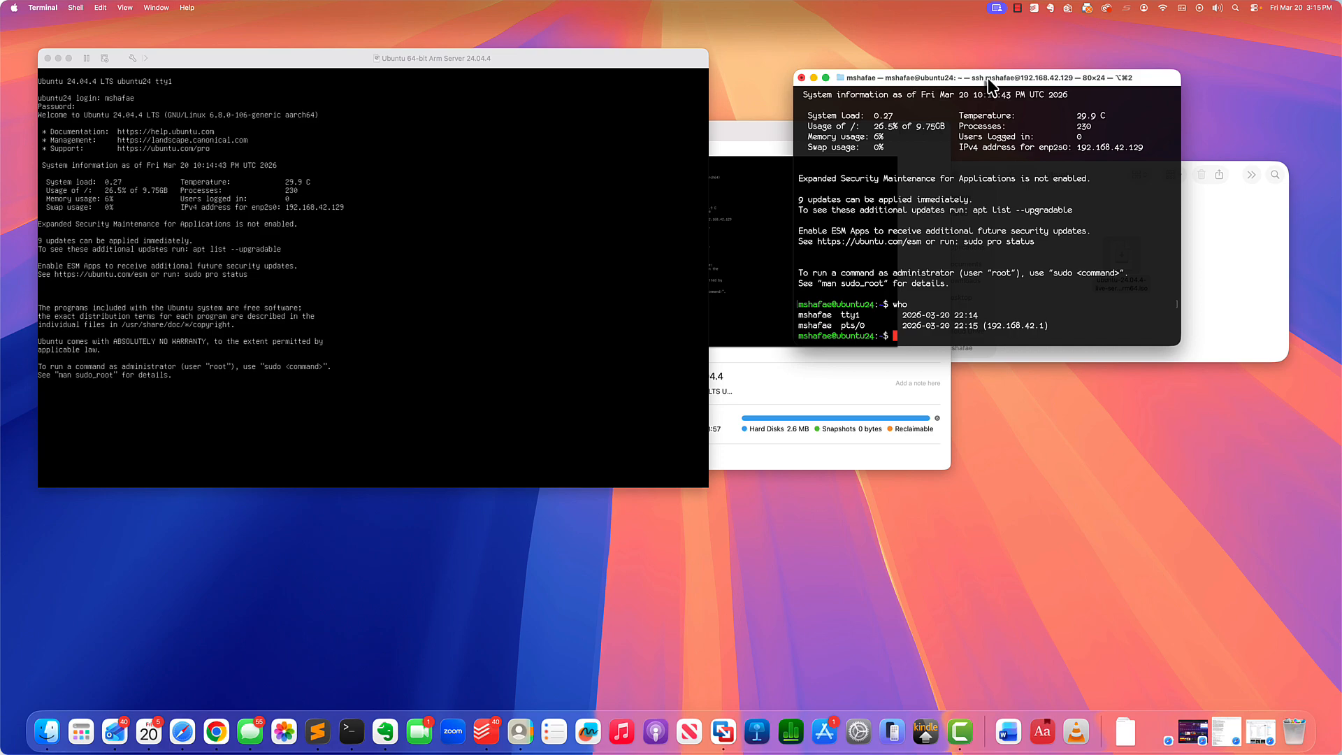
mouse_move(556, 66)
mouse_down()
mouse_move(562, 77)
mouse_move(569, 52)
mouse_up()
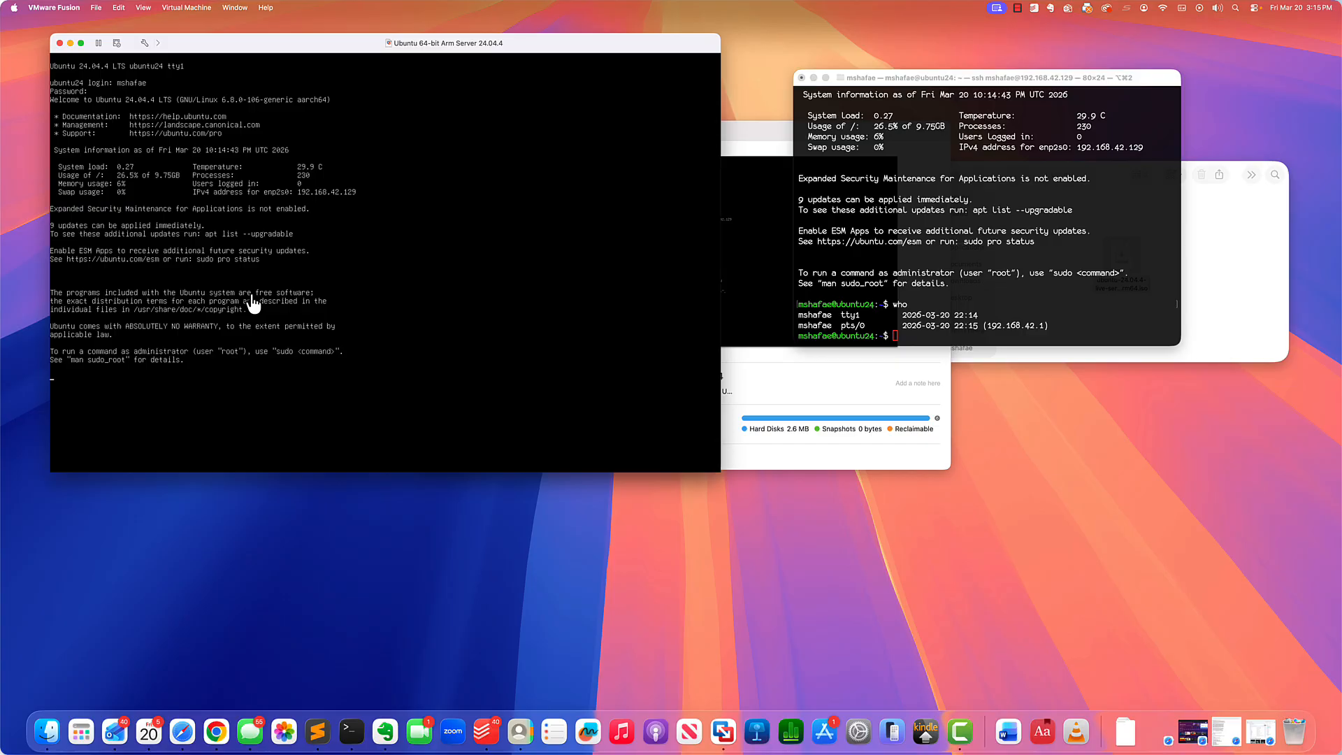
drag(915, 78, 924, 84)
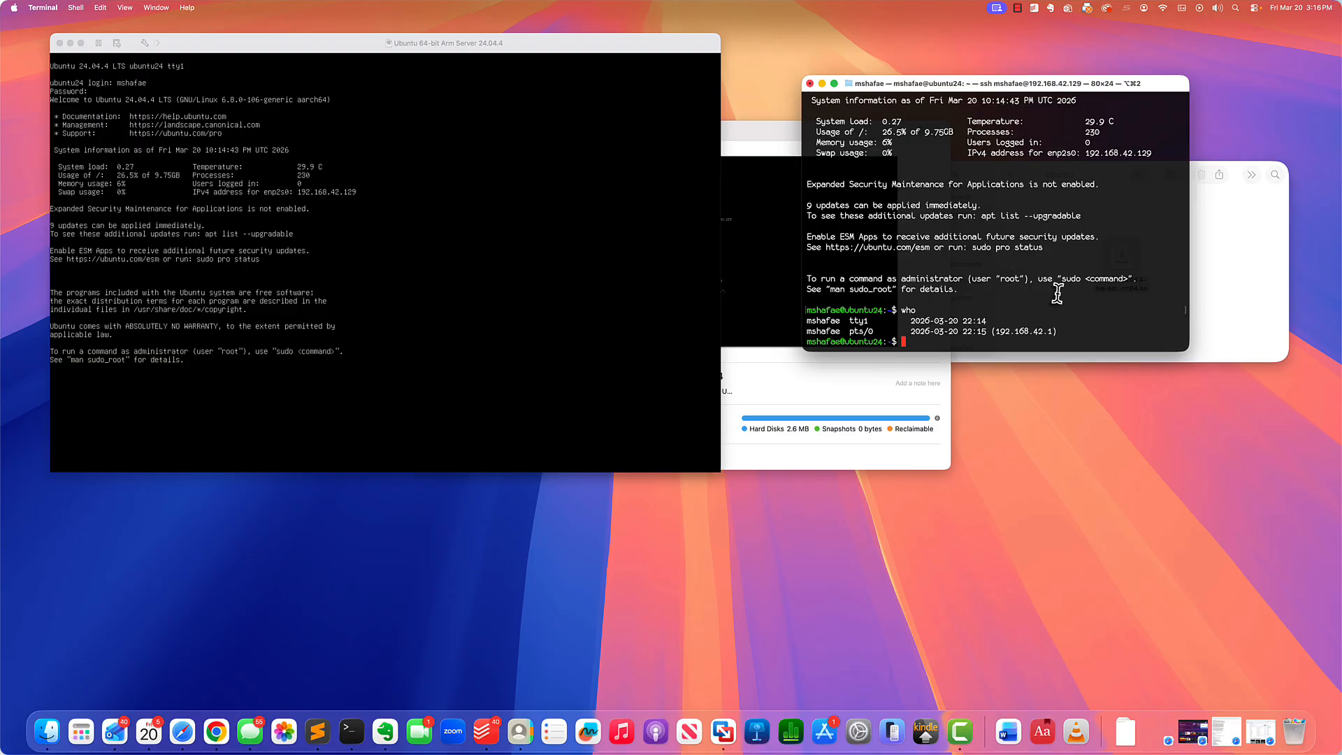
text(logout)
key(Return)
click(570, 394)
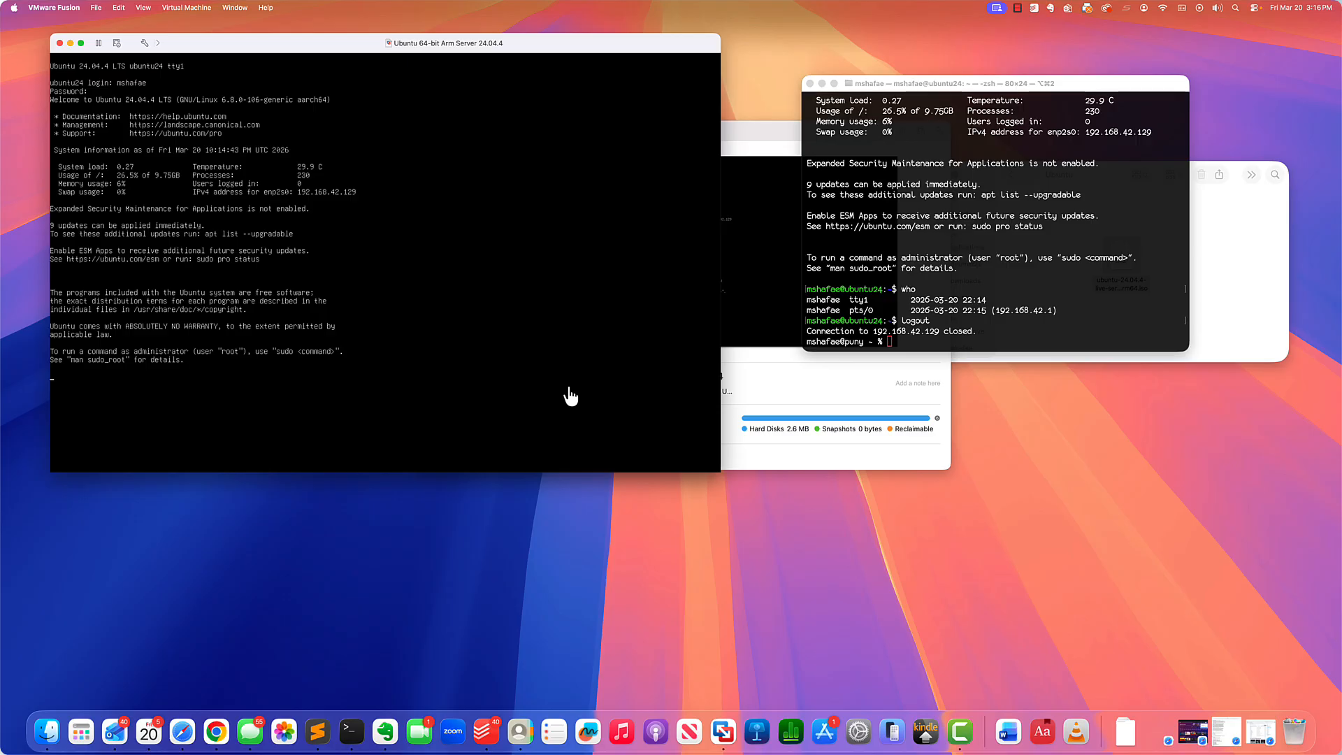
Rerun the previous ssh command to reconnect to 192.168.42.129.
click(1092, 264)
key(Up)
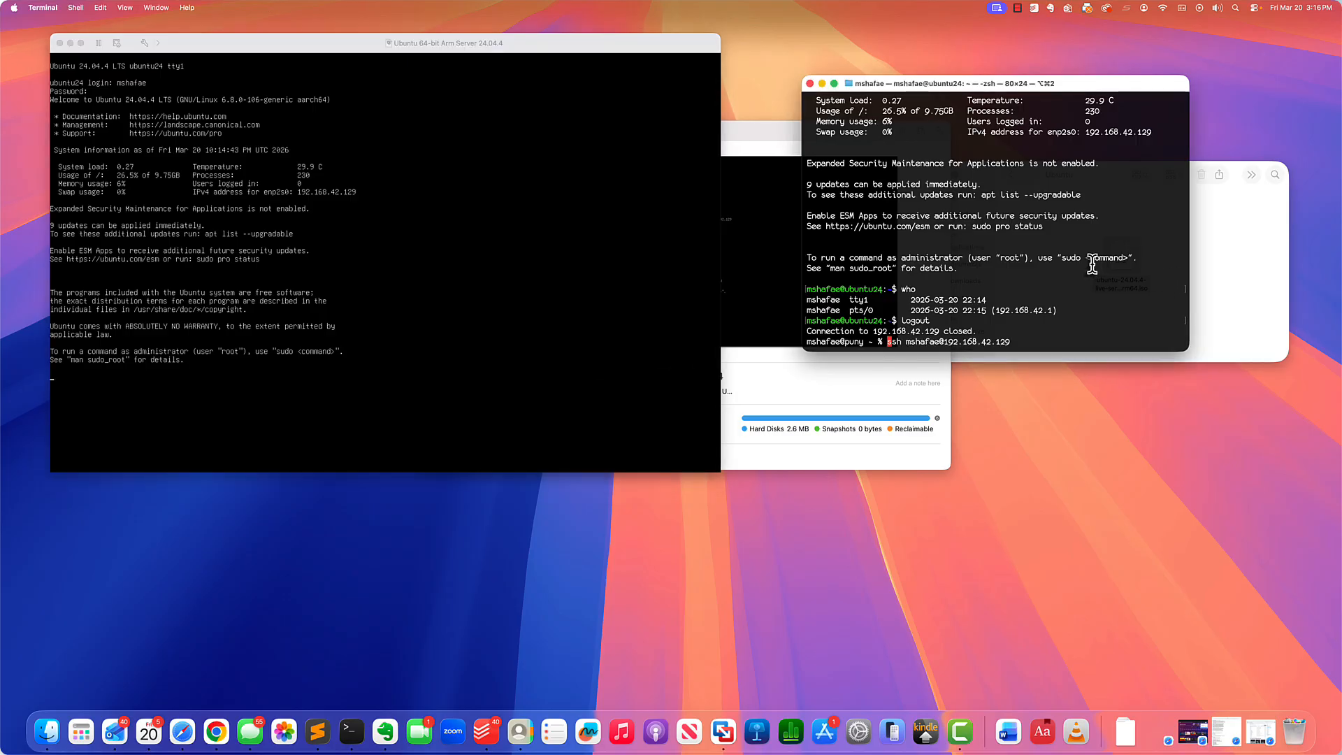
key(Return)
Log in with the password and run 'sudo shutdown now' on the VM.
key(Return)
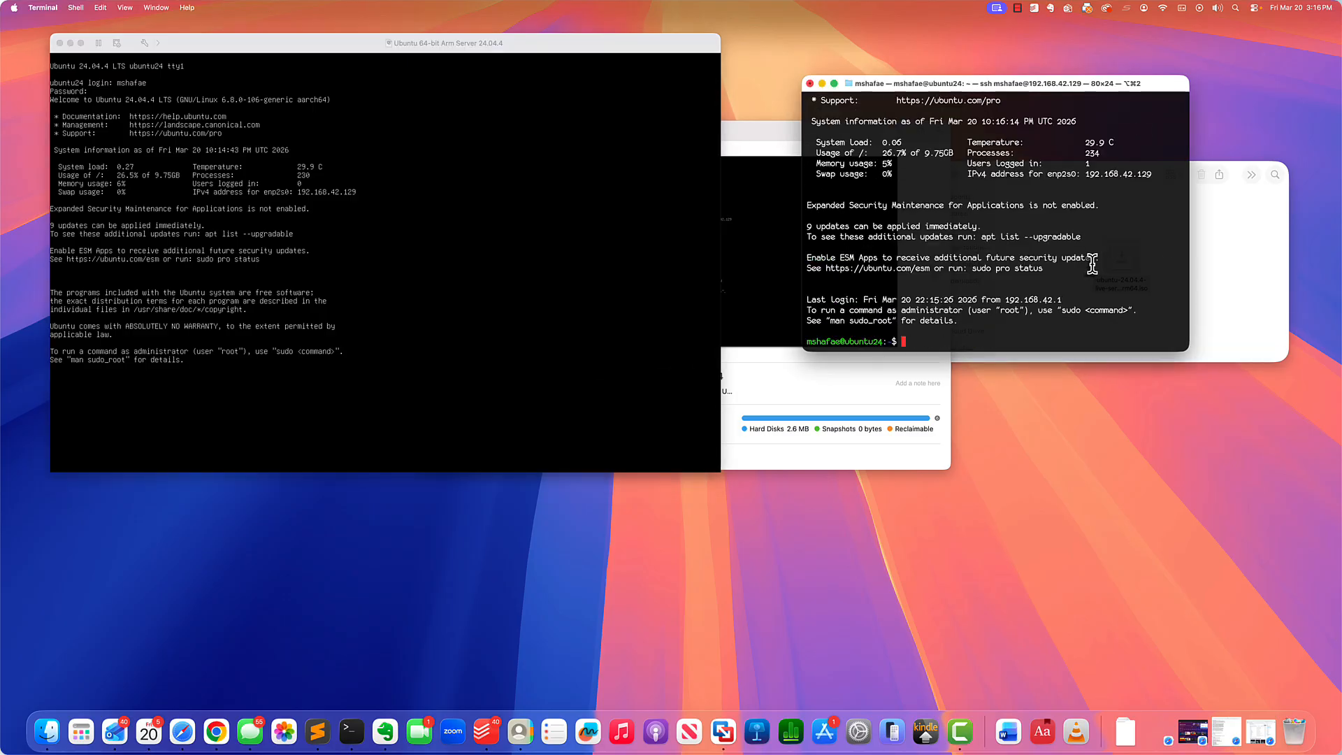
text(sudo)
text(shutdoow)
key(BackSpace)
key(BackSpace)
text(wn now)
key(Return)
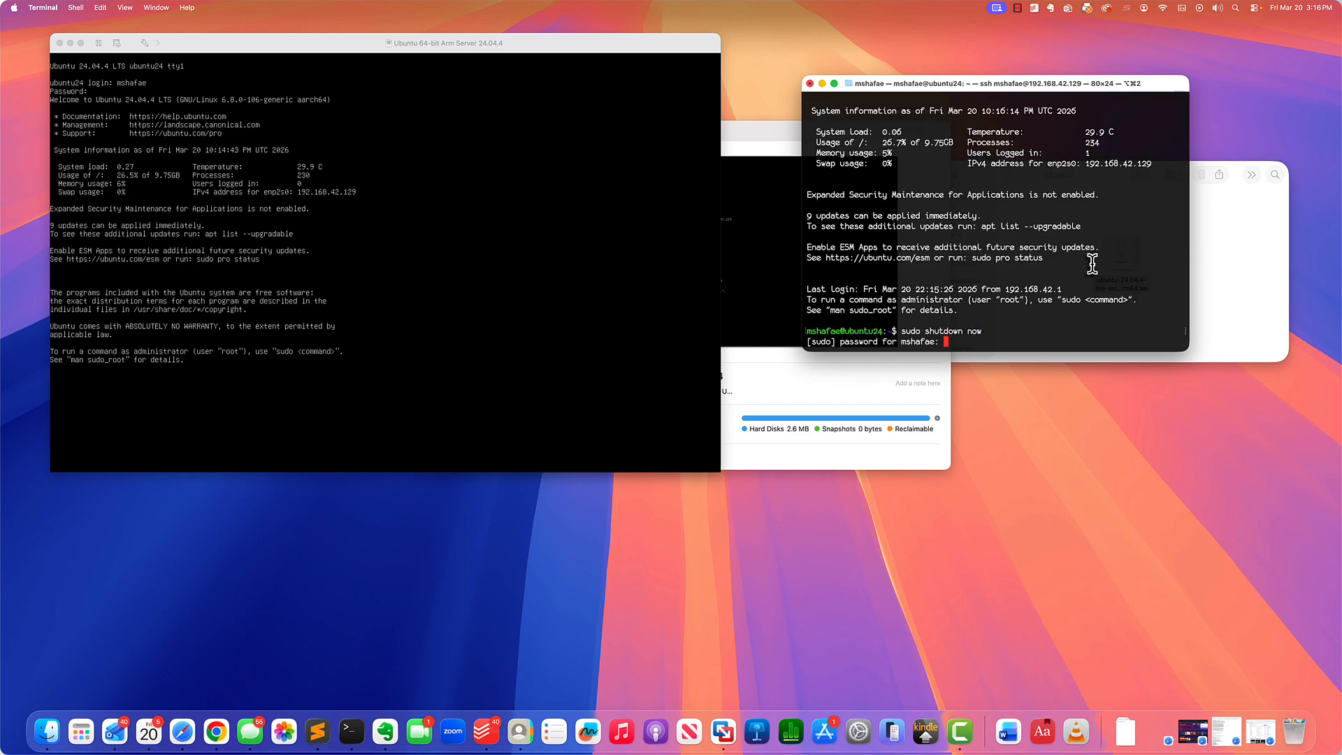
key(Return)
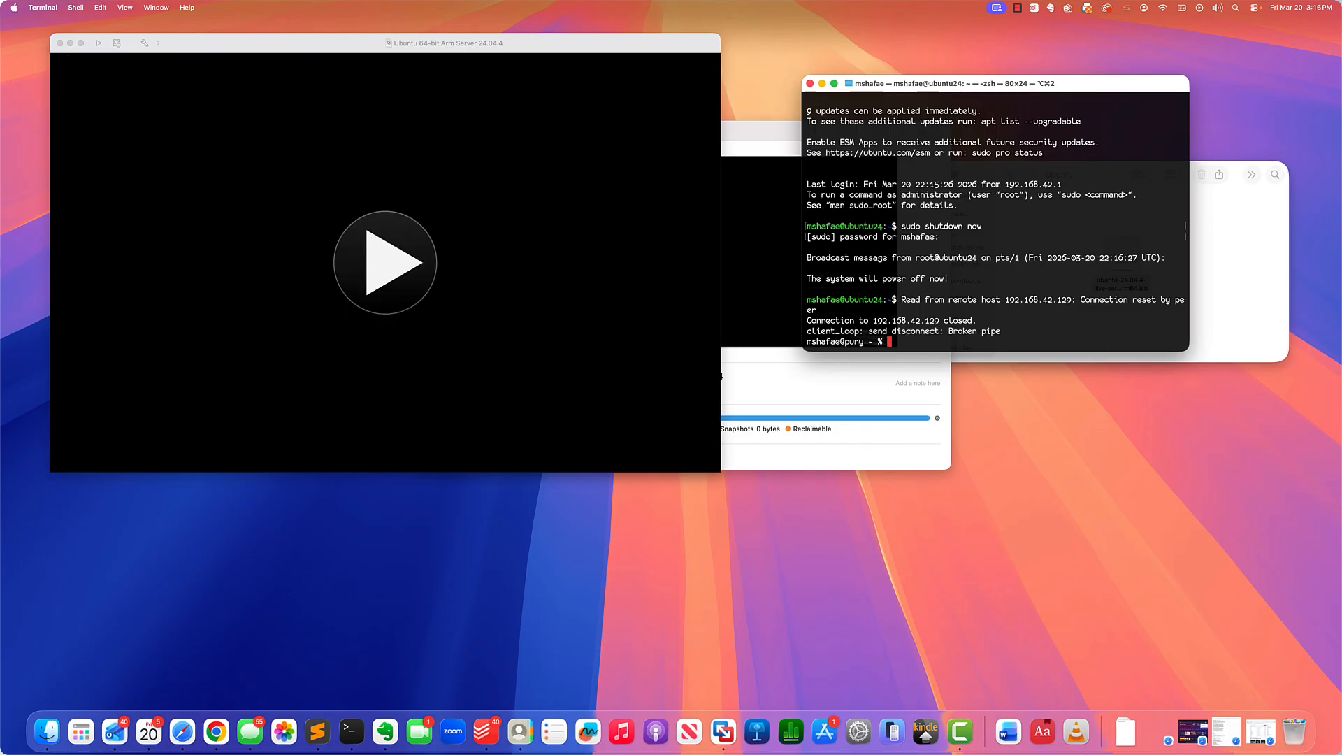
Move the Virtual Machine Library over Terminal and open, then close, the Ubuntu VM's Settings.
click(831, 384)
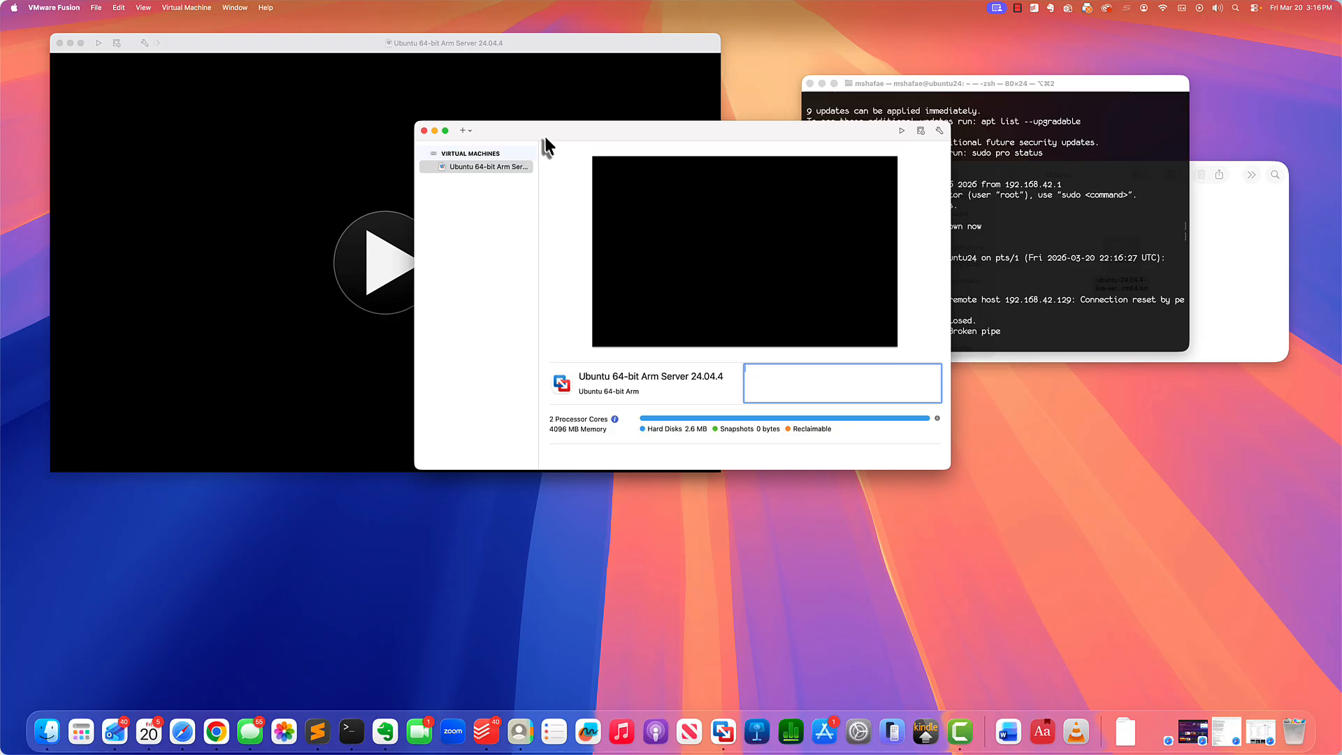
drag(543, 140, 679, 139)
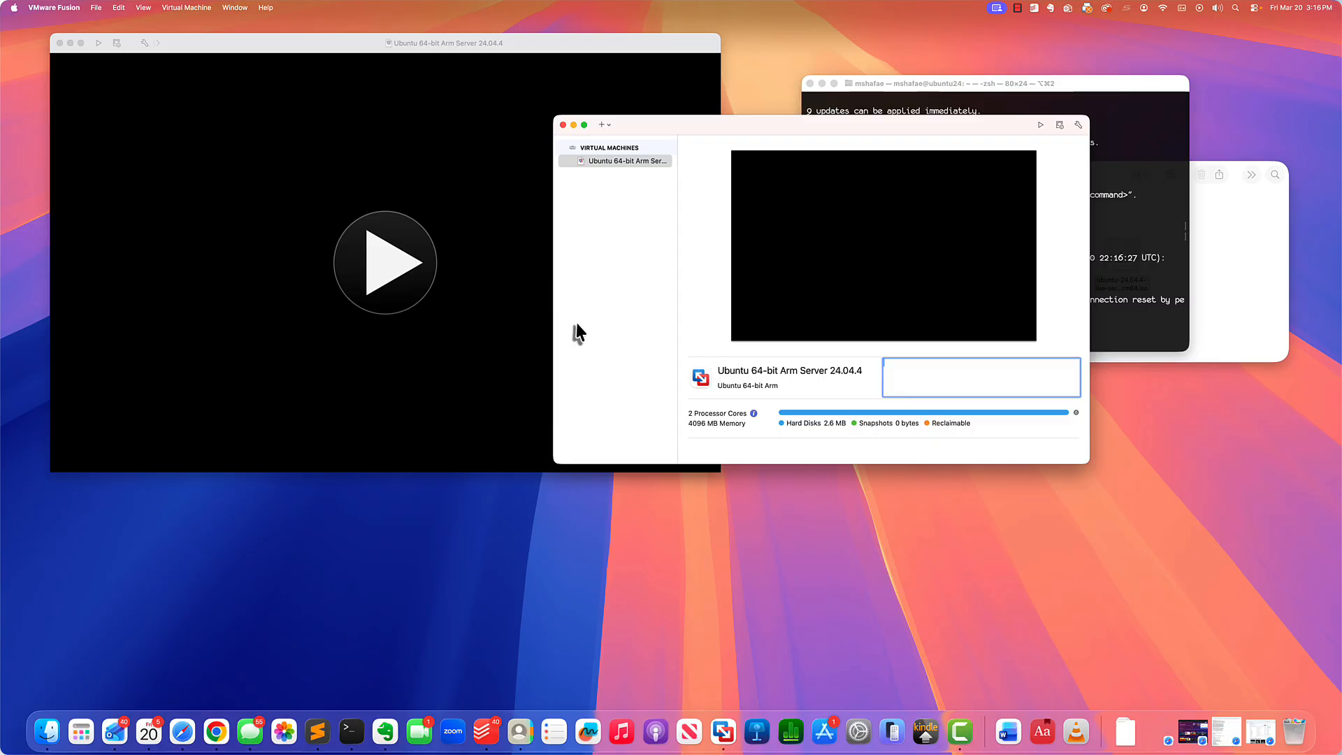
right_click(606, 162)
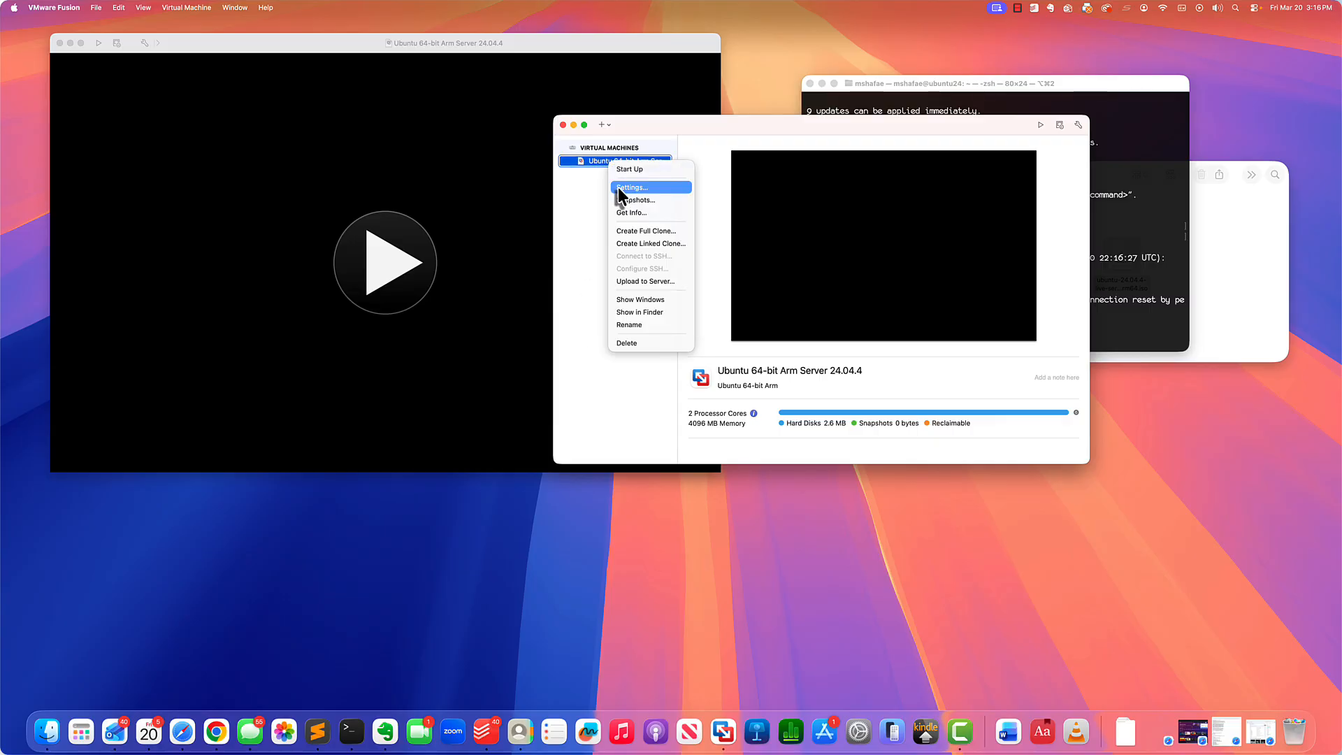
click(618, 187)
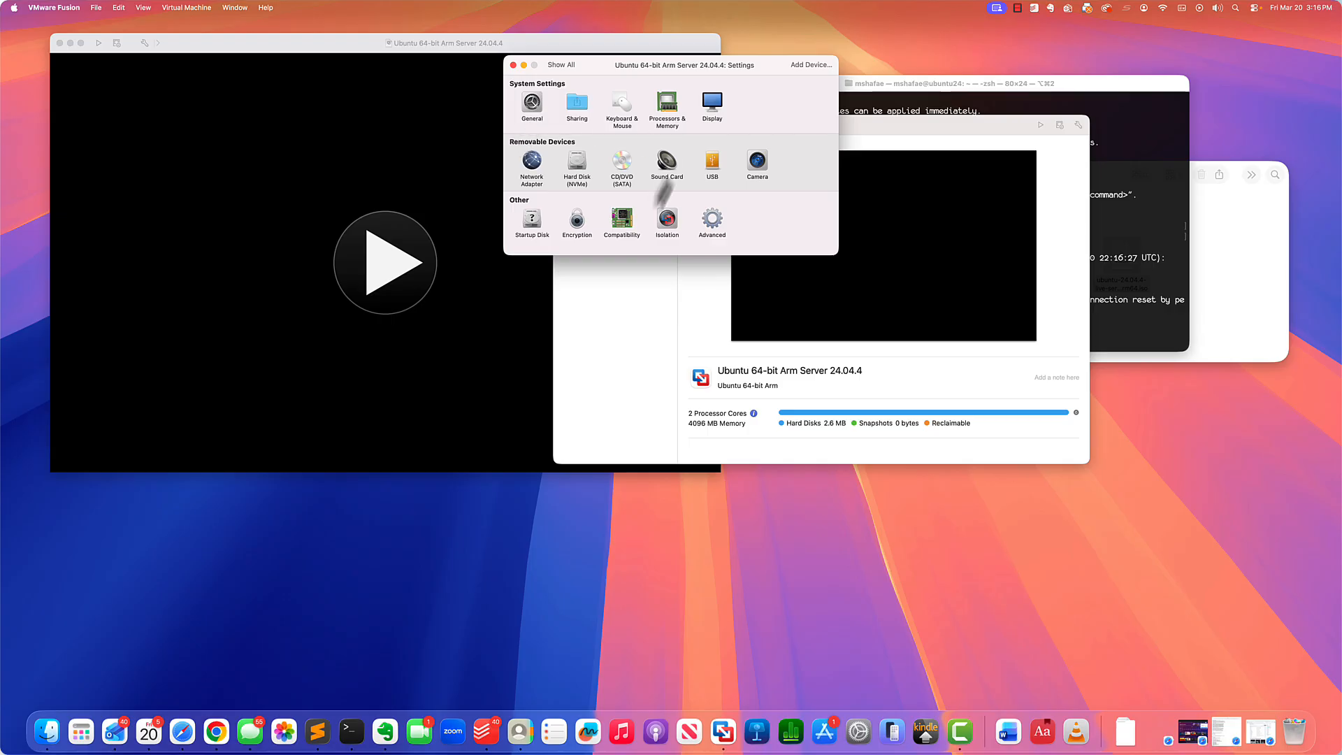
click(513, 65)
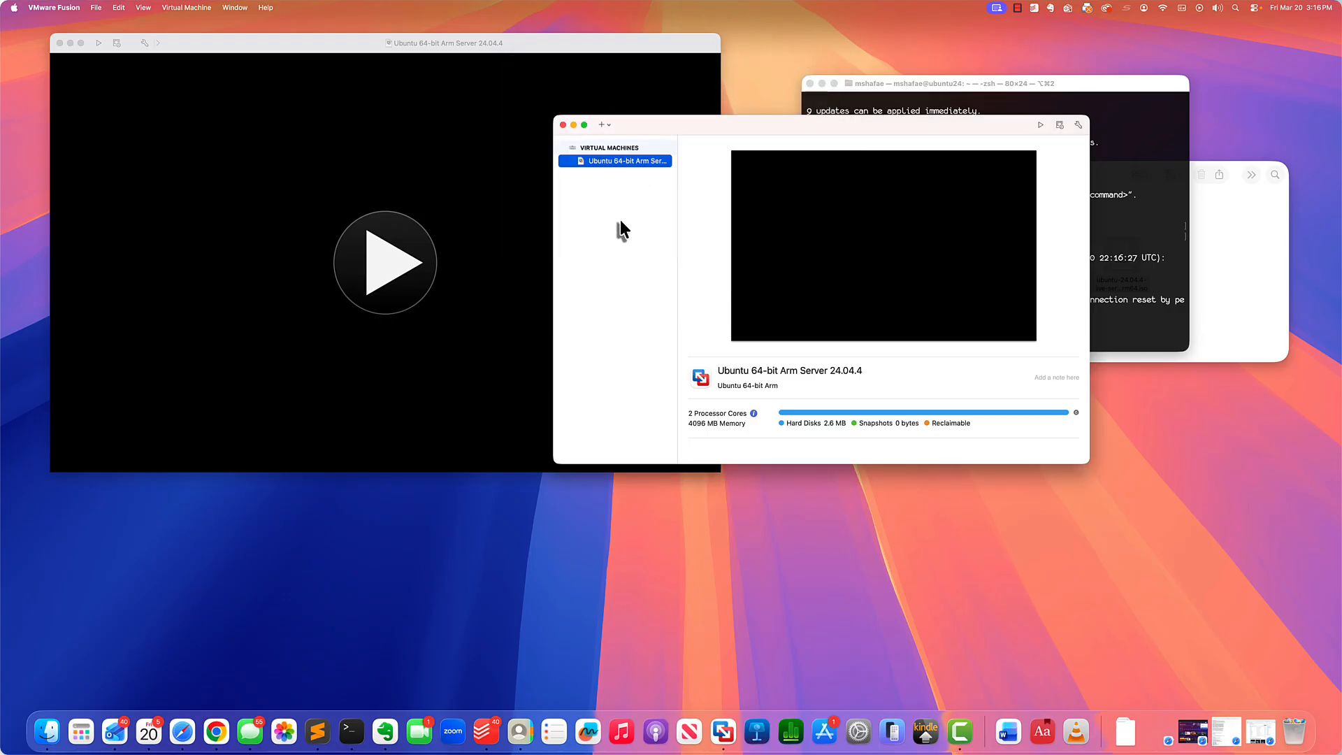